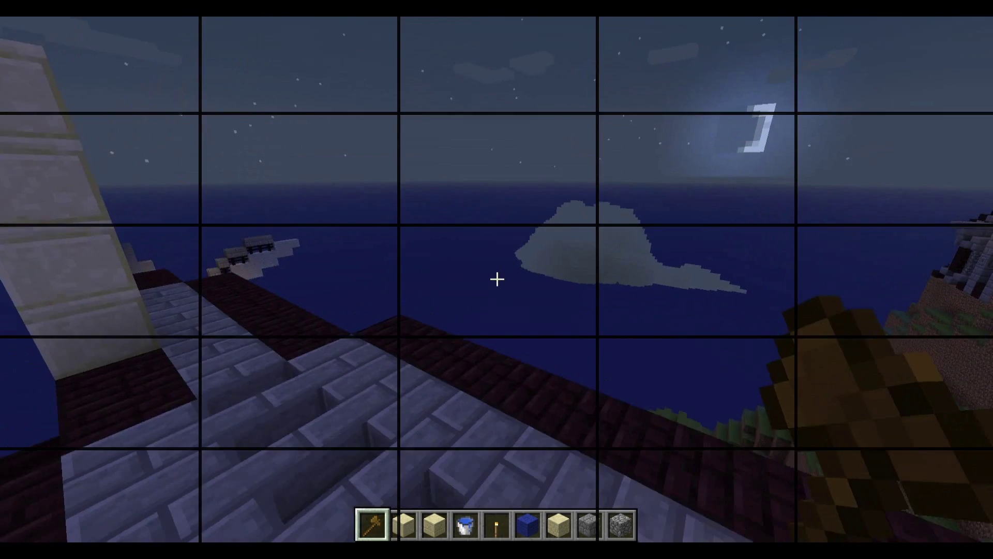
- Take the smooth sandstone blocks and move along the stone-brick bridge to the white pillar
{"action": "key", "text": "5"}
{"action": "key", "text": "w"}
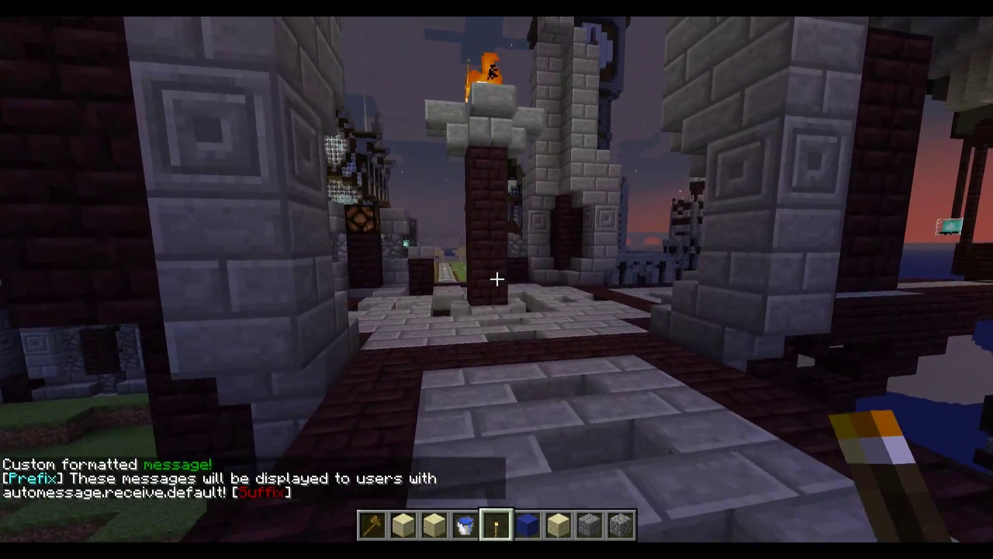
{"action": "key", "text": "2"}
{"action": "key", "text": "w"}
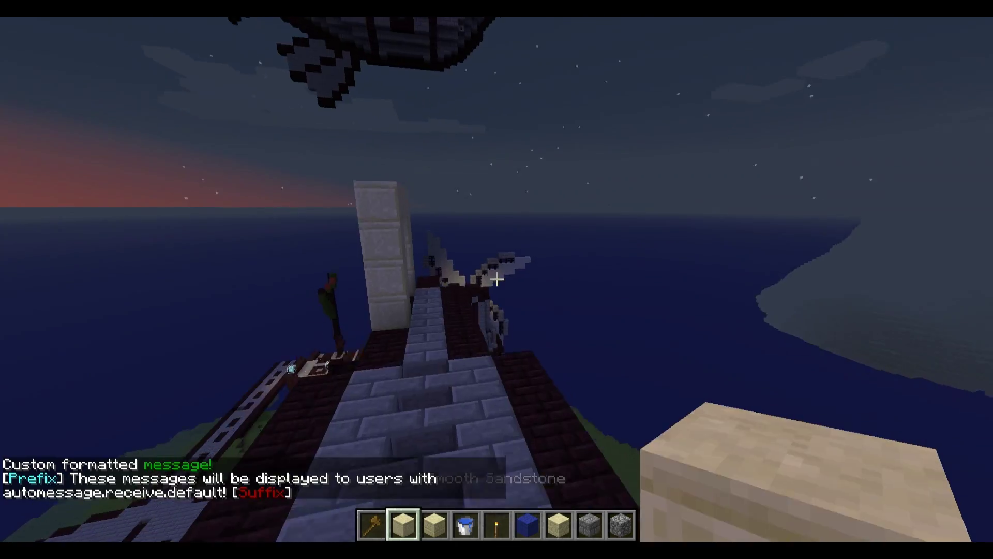
{"action": "key", "text": "w"}
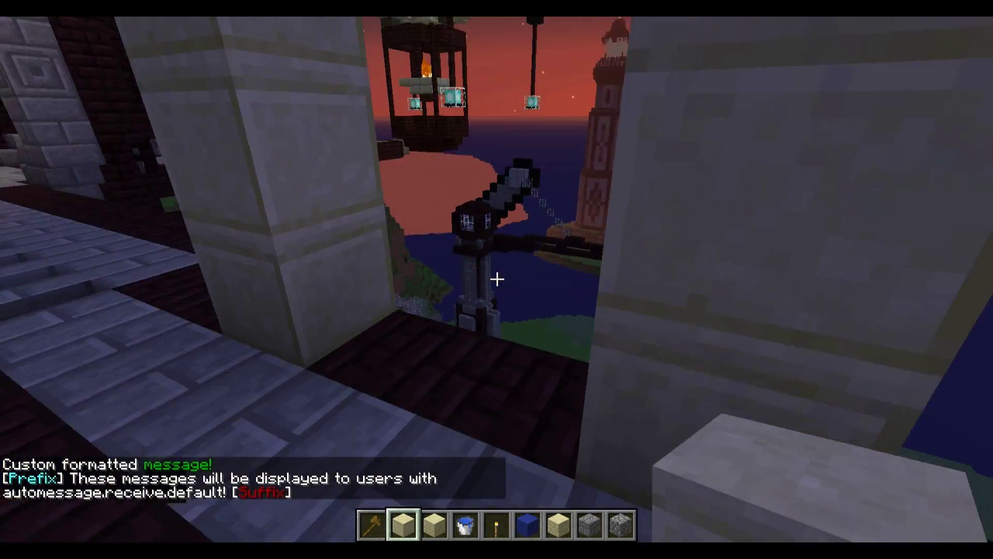
{"action": "key", "text": "Escape"}
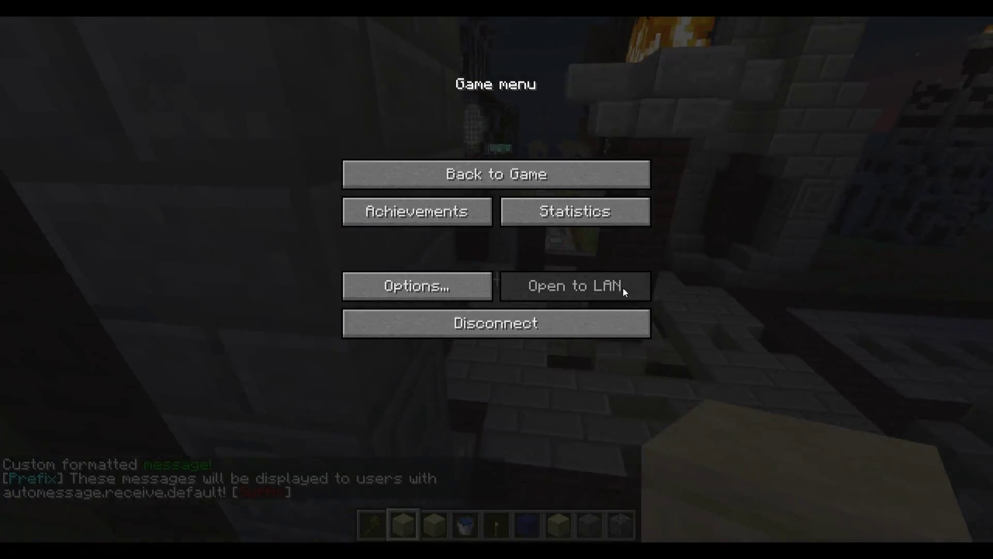
{"action": "left_click", "coordinate": [490, 178]}
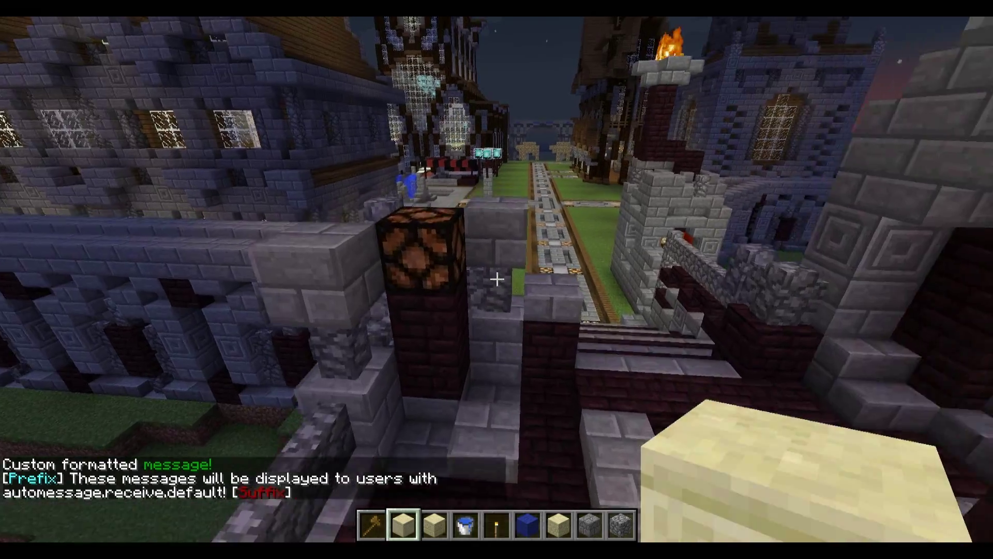
- Fly along the bridge to the castle gate and look down on the sandstone arch
{"action": "key", "text": "w"}
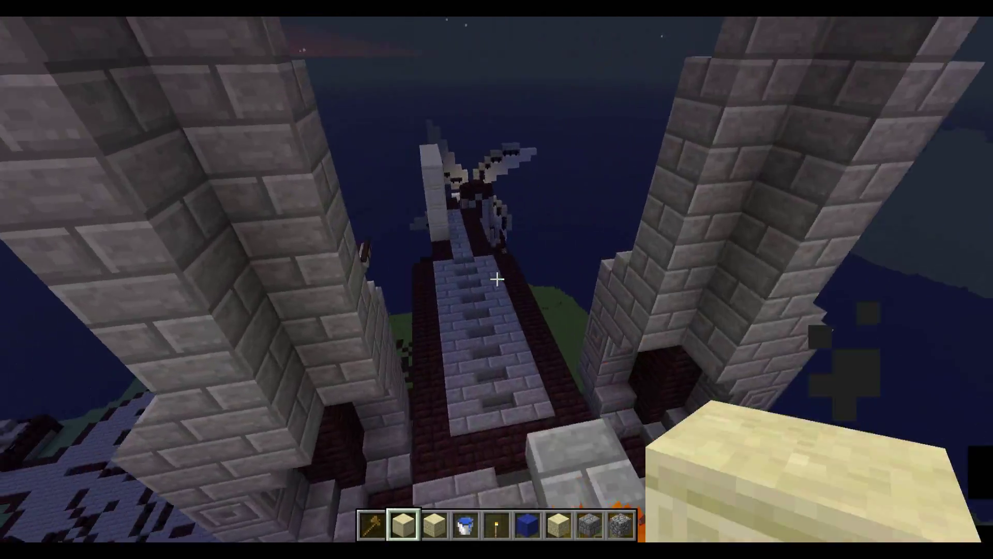
{"action": "key", "text": "w"}
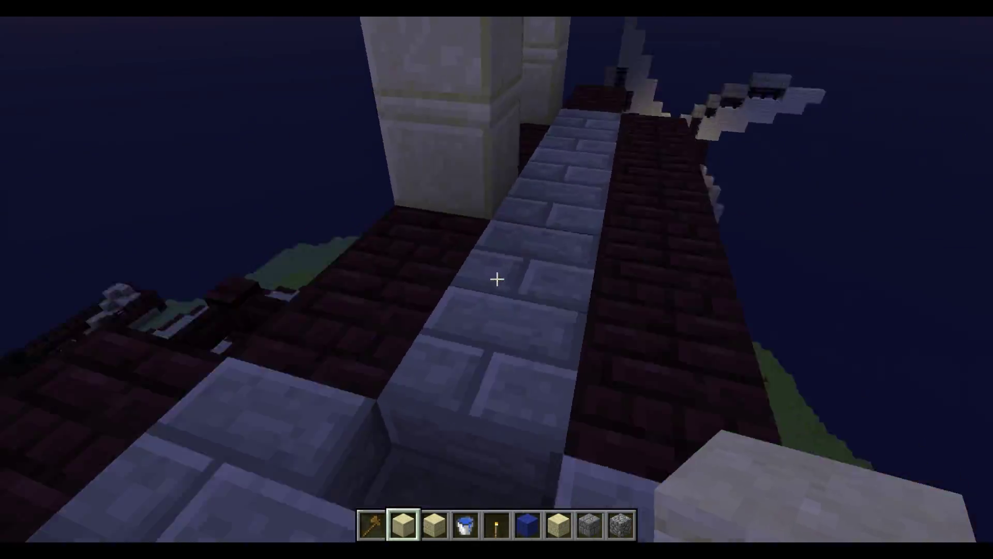
{"action": "key", "text": "w"}
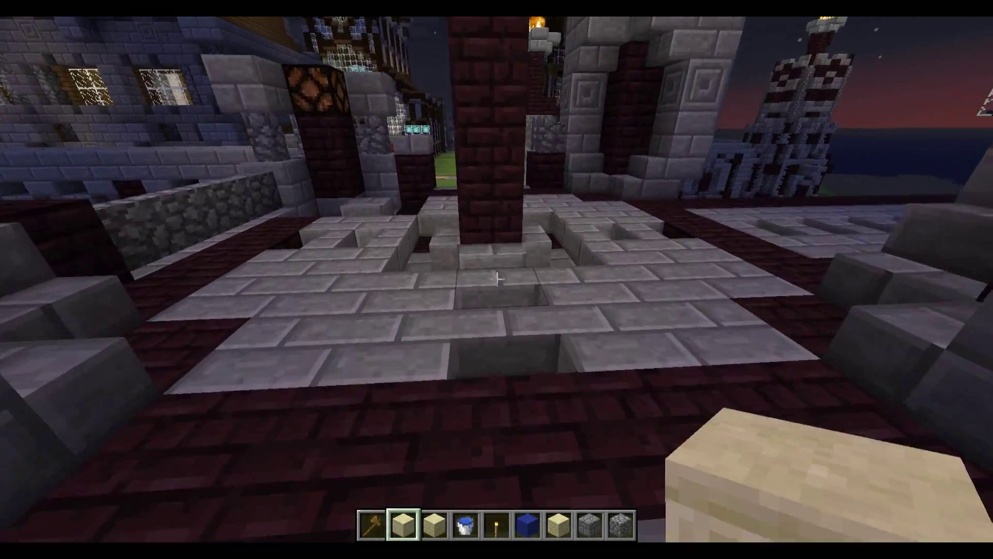
{"action": "key", "text": "w"}
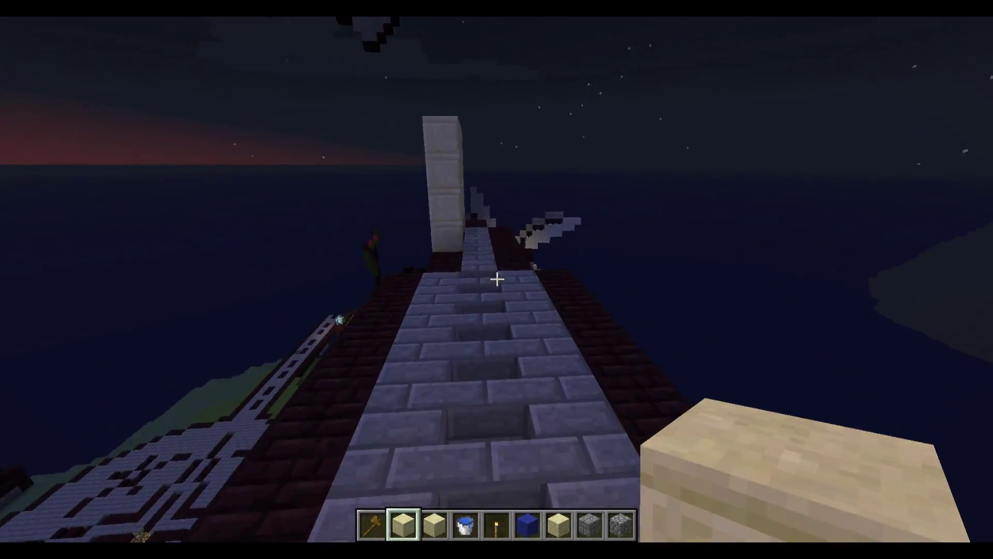
{"action": "key", "text": "1"}
{"action": "key", "text": "w"}
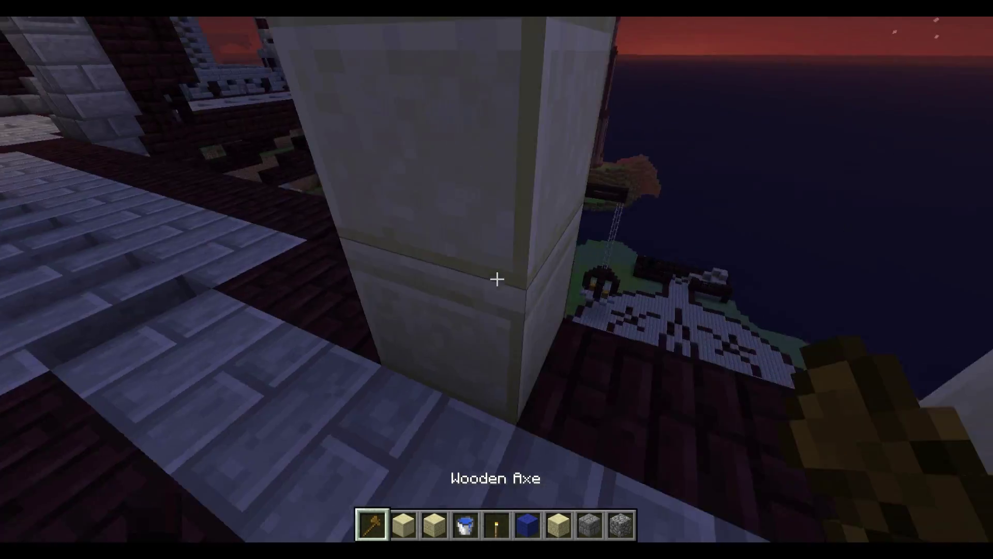
{"action": "key", "text": "s"}
{"action": "key", "text": "space"}
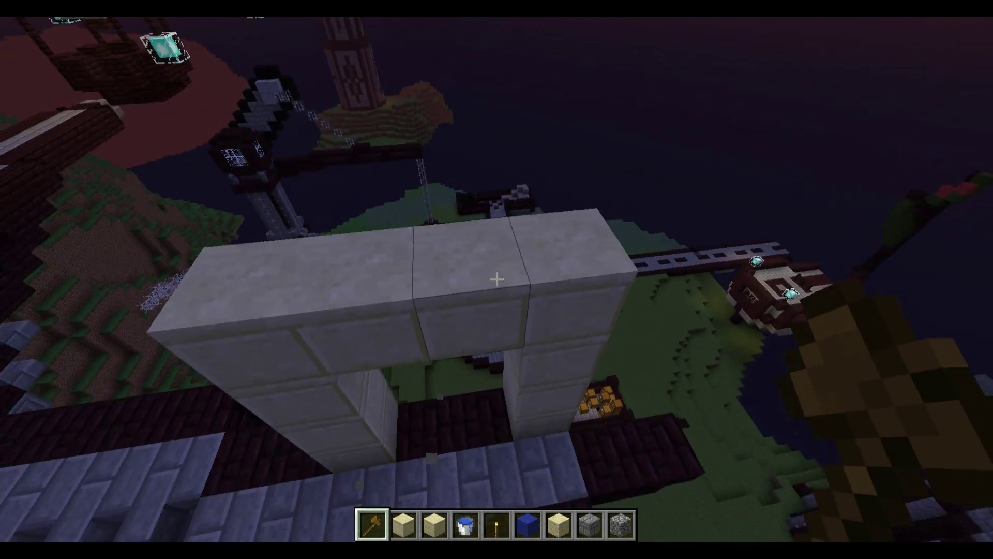
{"action": "key", "text": "s"}
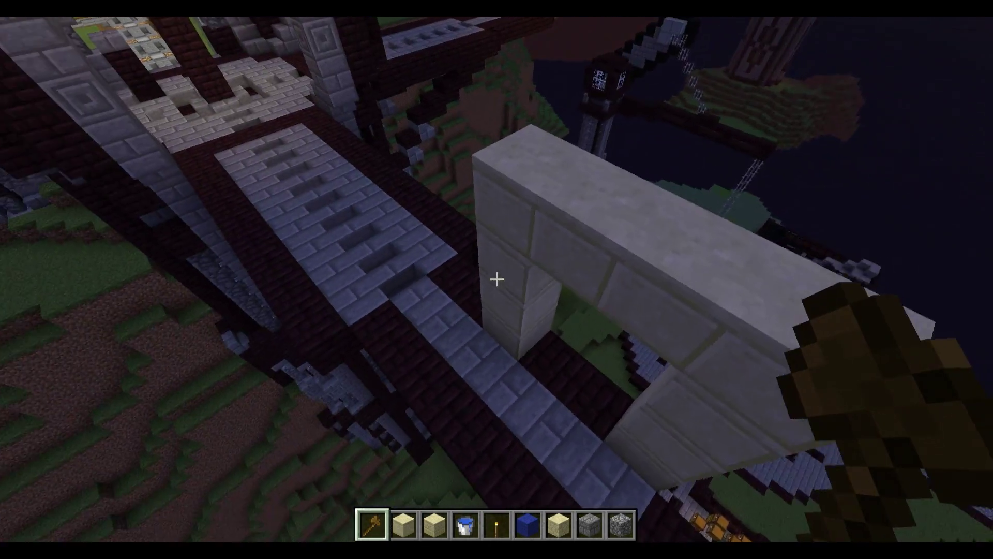
- Mark the frame's inner corners (0, 66, -31) and (0, 63, -34) with the wooden axe
{"action": "key", "text": "t"}
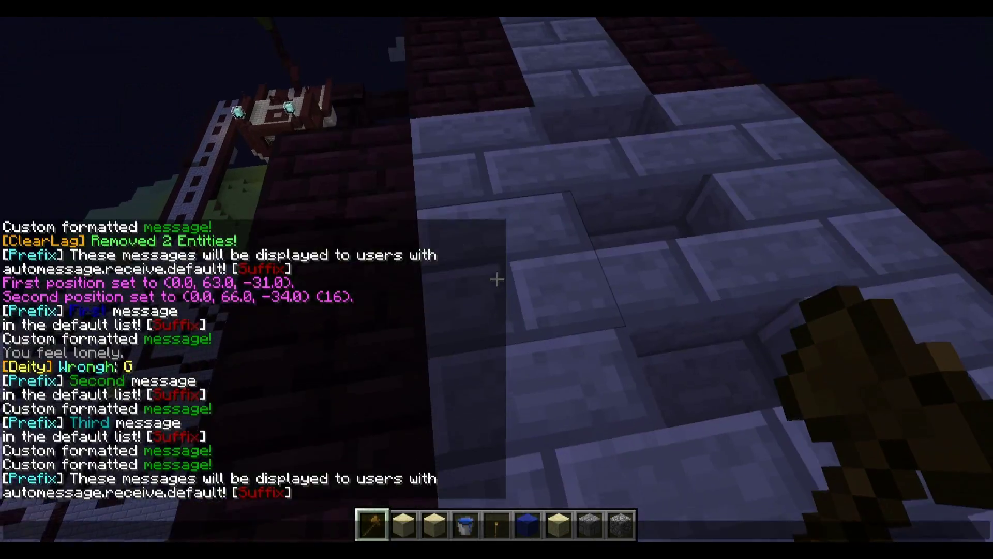
{"action": "key", "text": "Escape"}
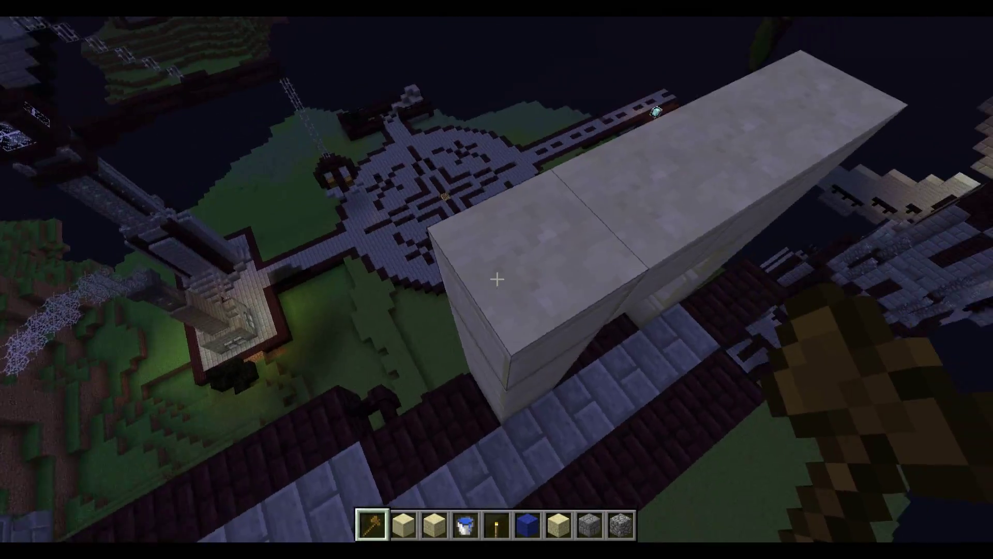
{"action": "left_click", "coordinate": [497, 279]}
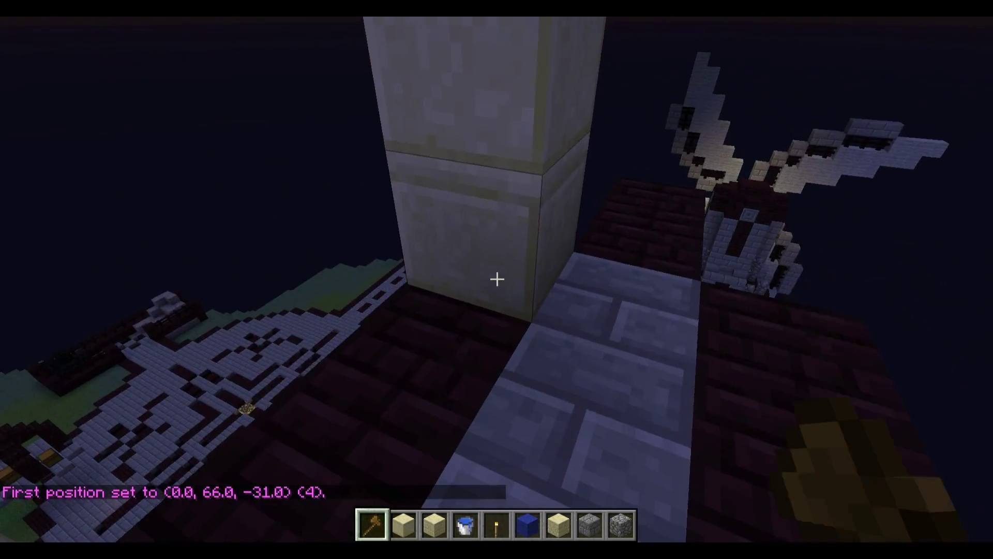
{"action": "right_click", "coordinate": [497, 280]}
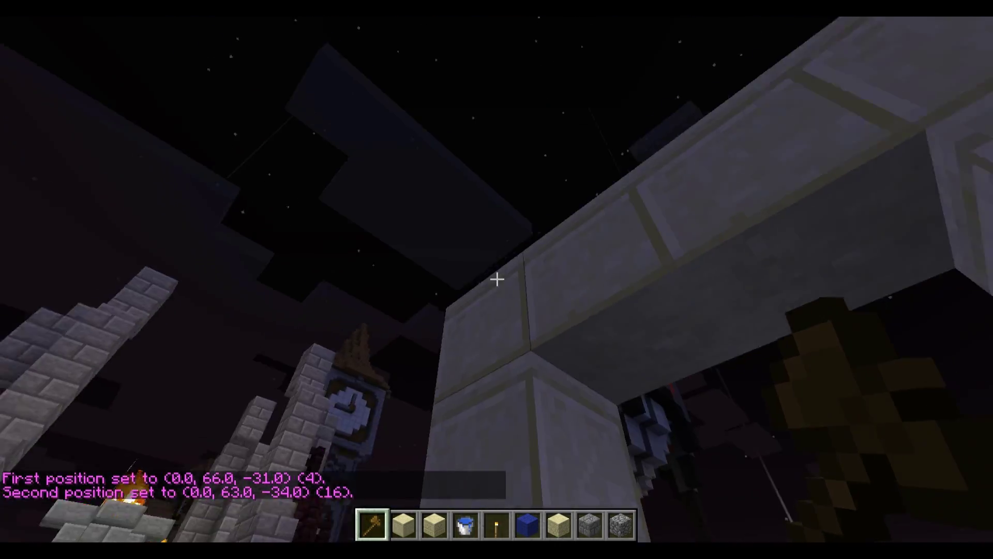
{"action": "key", "text": "t"}
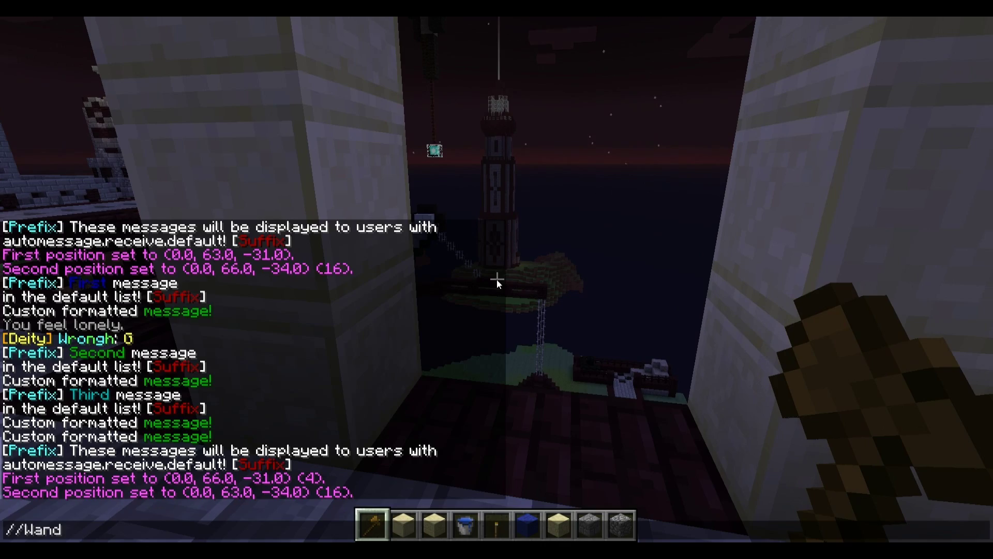
{"action": "key", "text": "Escape"}
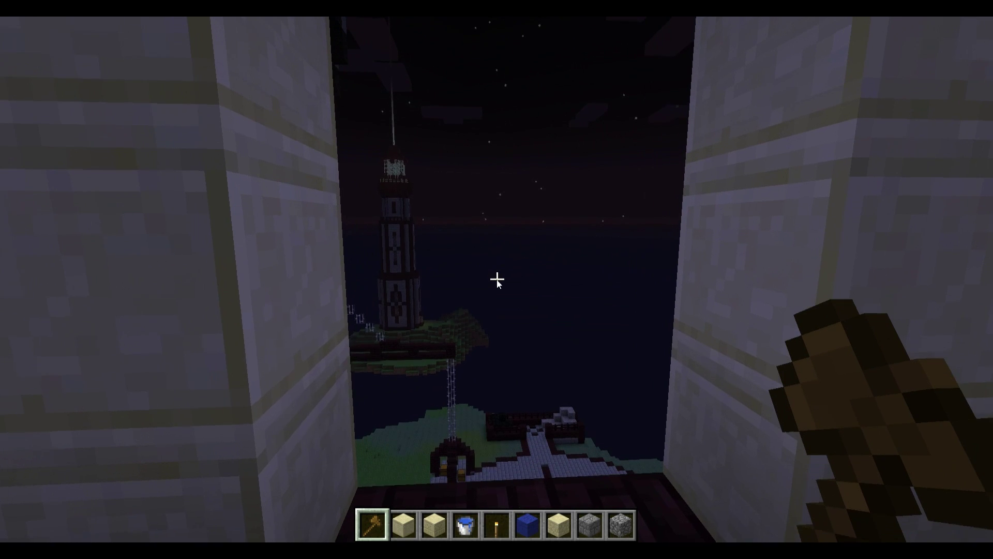
- Run /mvp create video to make a portal named 'video' from the selection
{"action": "key", "text": "slash"}
{"action": "type", "text": "/"}
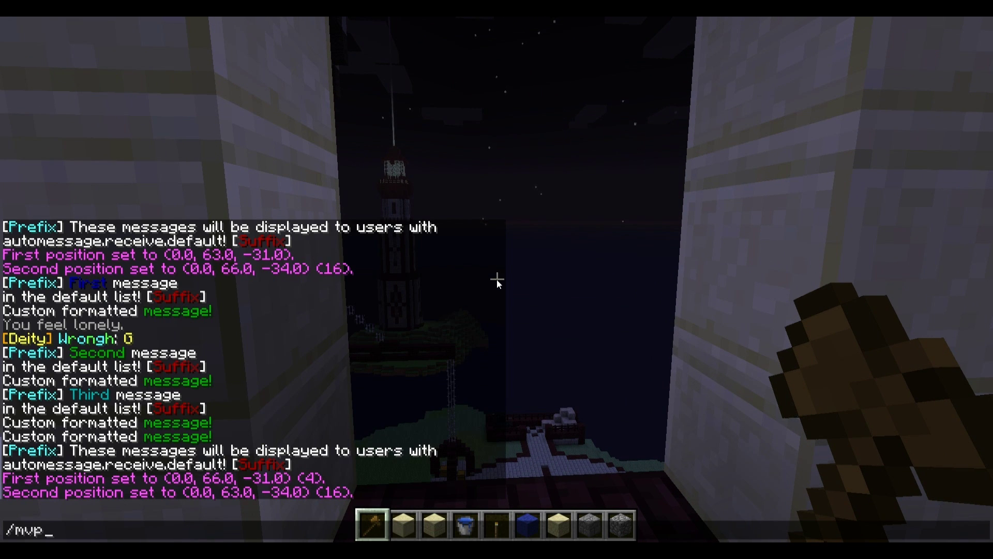
{"action": "type", "text": "mvp create"}
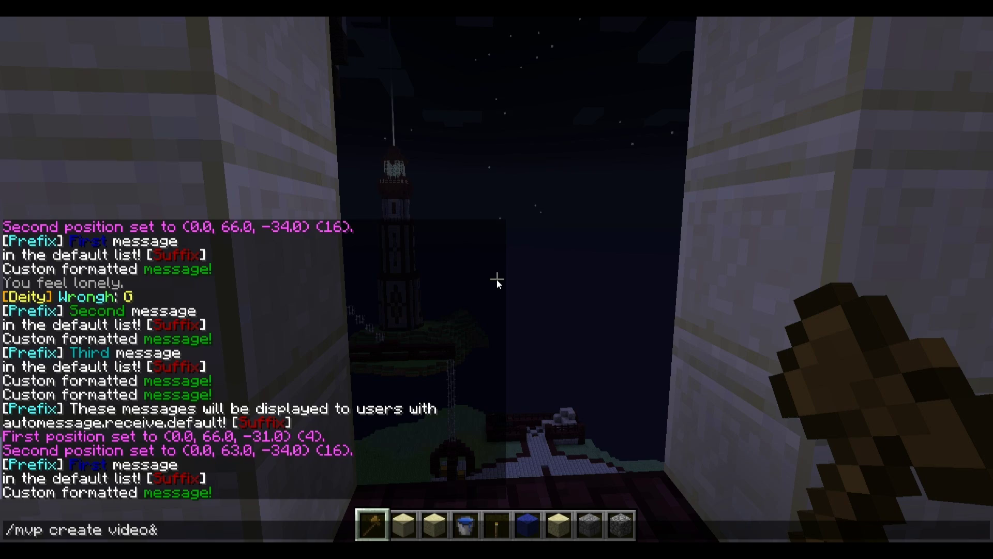
{"action": "type", "text": "video"}
{"action": "key", "text": "Return"}
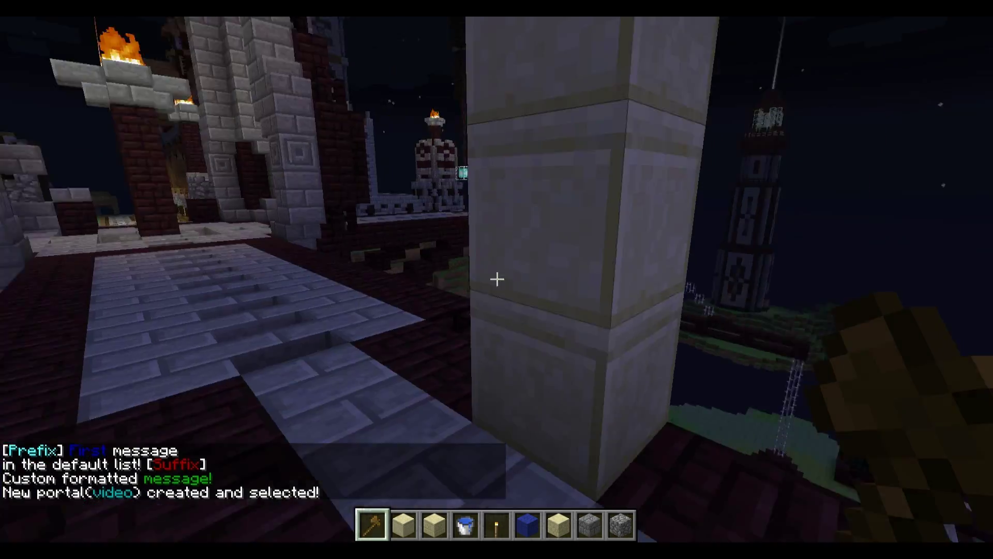
- Pour water from the bucket into the sandstone frame's opening
{"action": "key", "text": "t"}
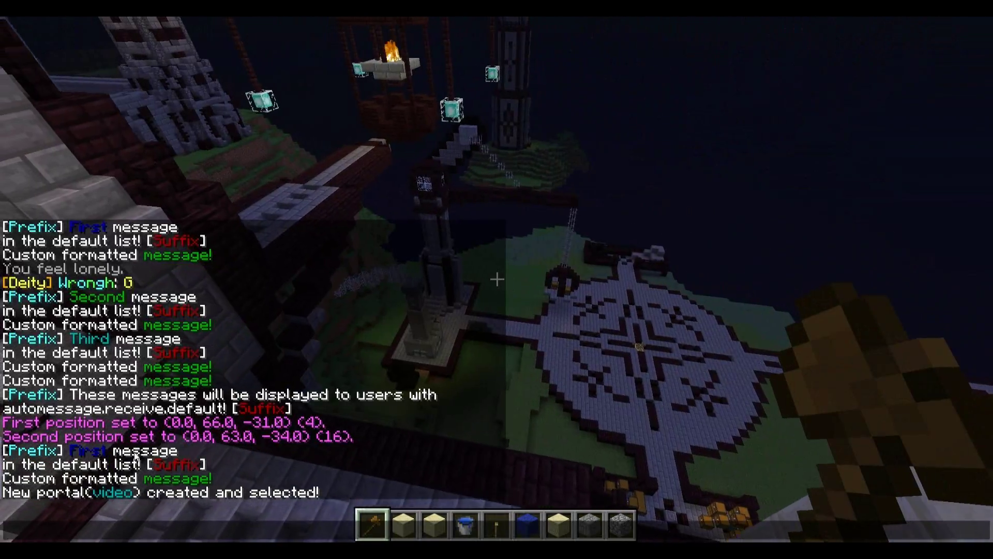
{"action": "key", "text": "Escape"}
{"action": "key", "text": "w"}
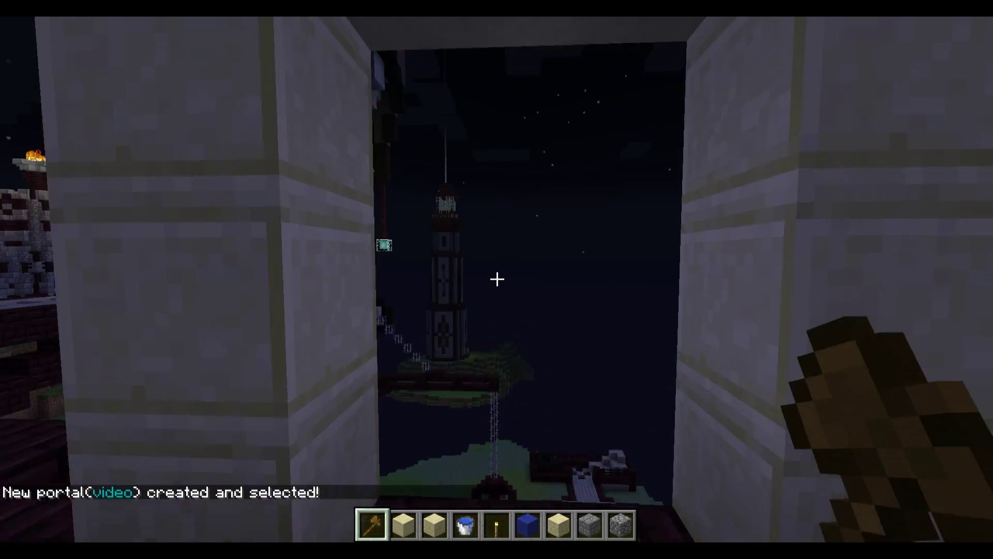
{"action": "key", "text": "4"}
{"action": "right_click", "coordinate": [497, 279]}
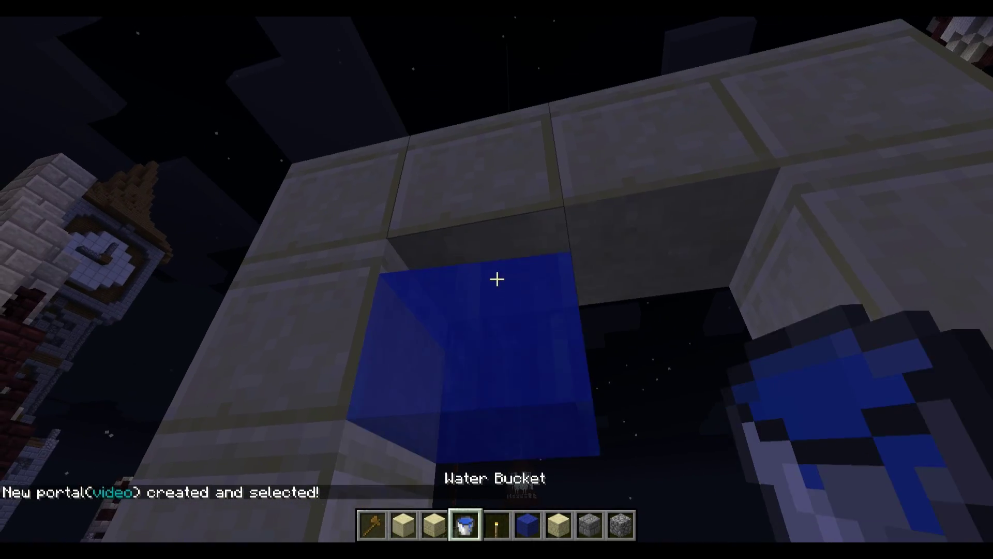
{"action": "key", "text": "d"}
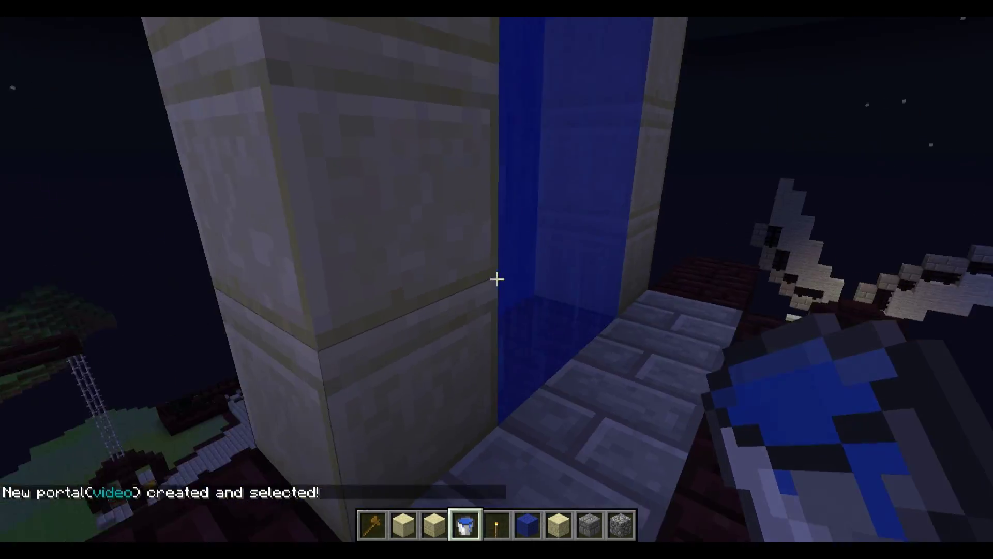
{"action": "key", "text": "s"}
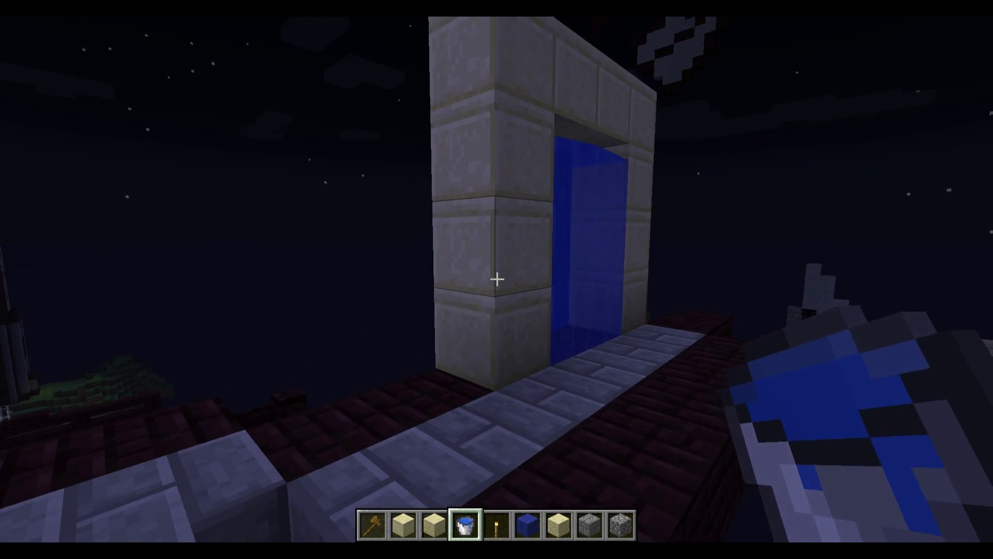
- Break the two stray sandstone blocks beside the frame and walk into the portal to test it
{"action": "left_click", "coordinate": [496, 279]}
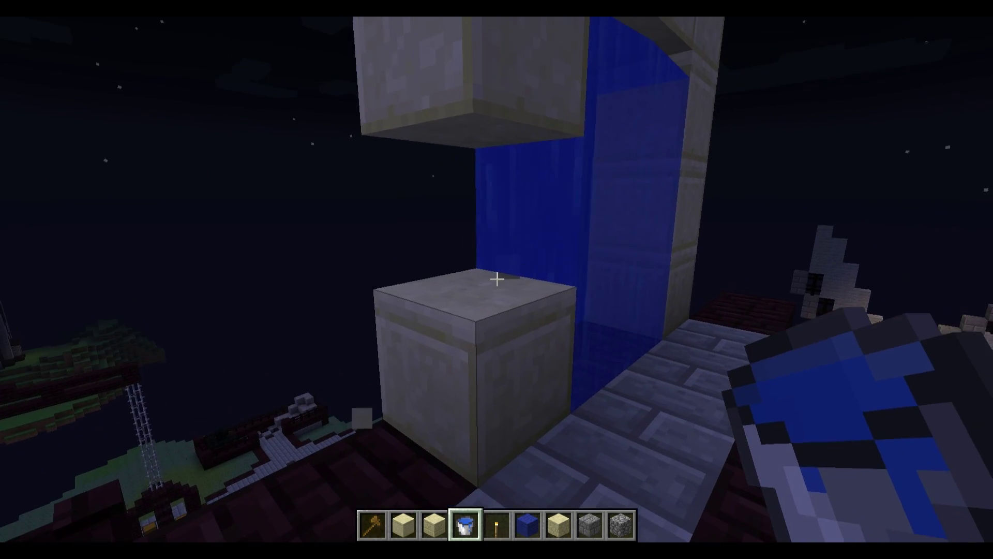
{"action": "scroll", "coordinate": [497, 279], "scroll_direction": "up", "scroll_amount": 2}
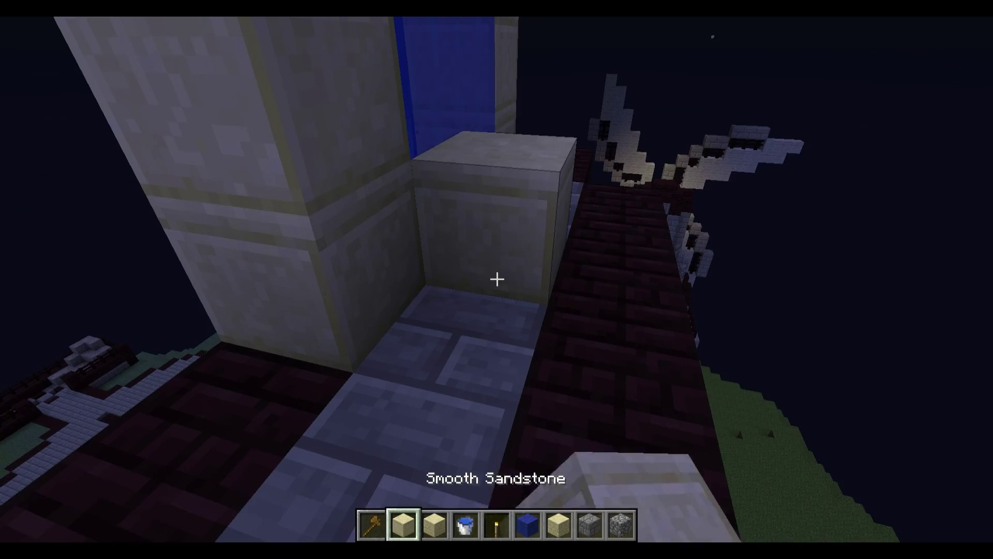
{"action": "left_click", "coordinate": [497, 279]}
{"action": "key", "text": "w"}
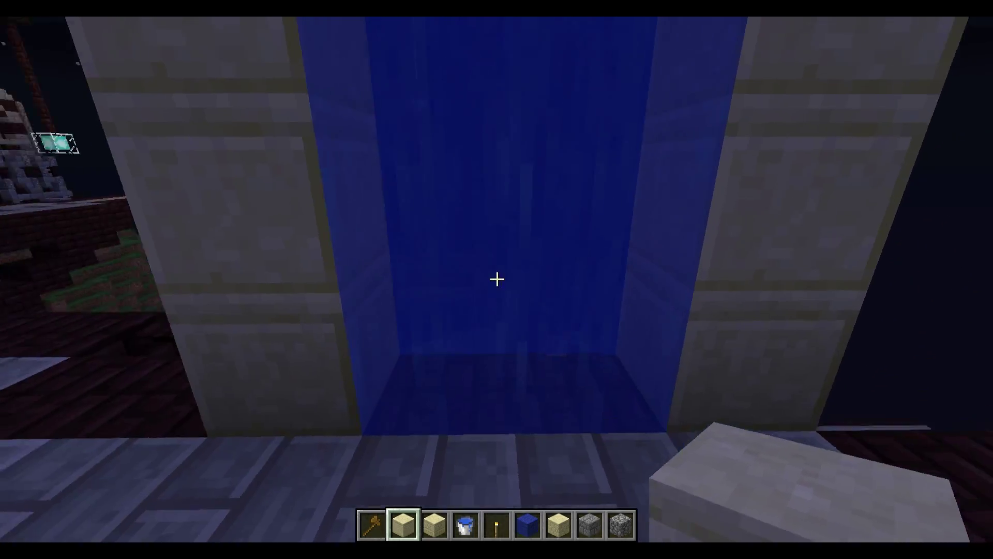
{"action": "key", "text": "Escape"}
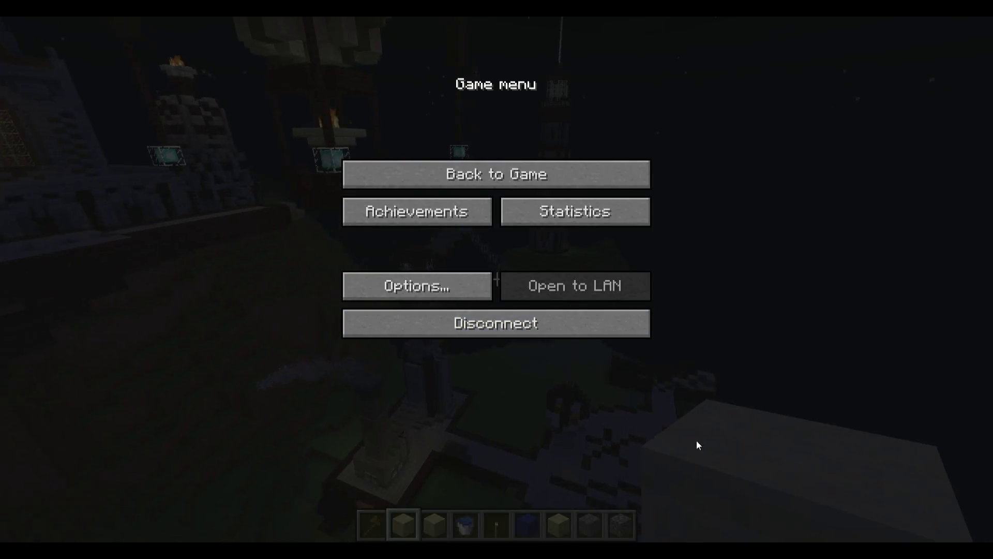
{"action": "left_click", "coordinate": [492, 175]}
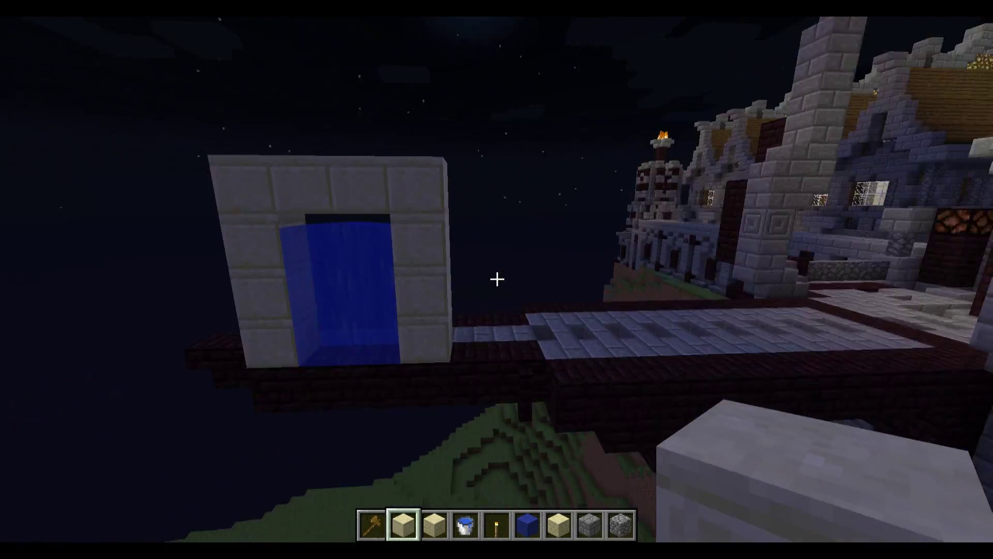
- Place the first two smooth sandstone blocks of the new square frame on the plaza
{"action": "key", "text": "w"}
{"action": "key", "text": "w"}
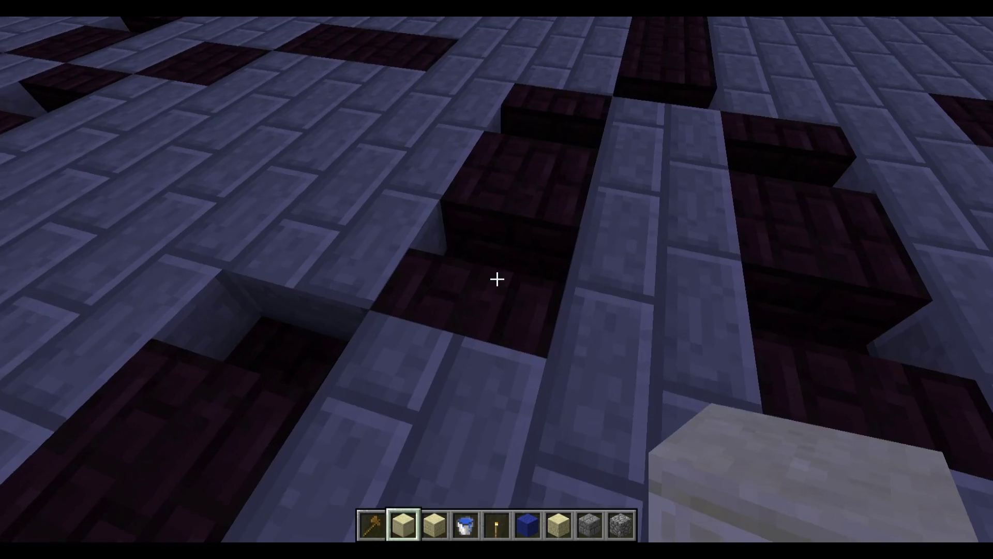
{"action": "right_click", "coordinate": [497, 280]}
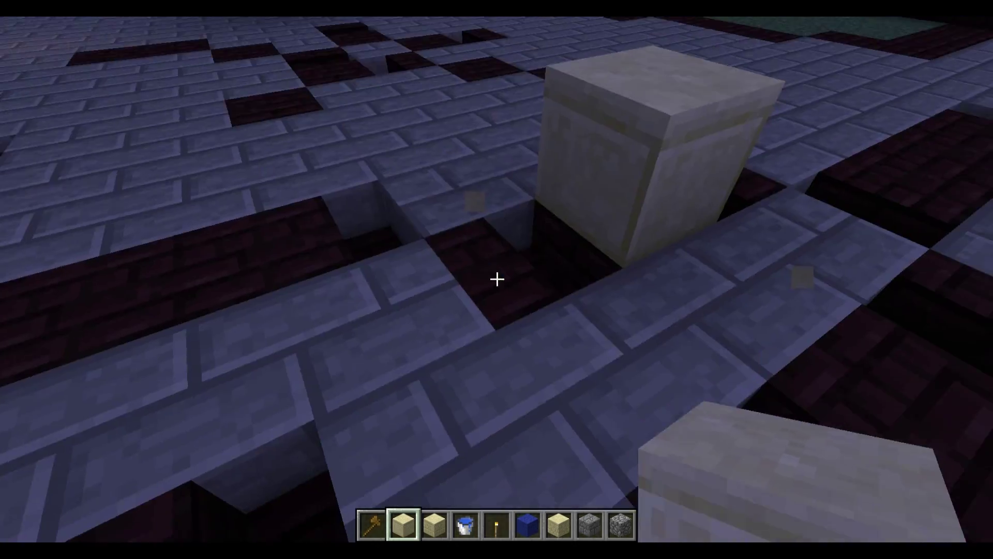
{"action": "right_click", "coordinate": [497, 280]}
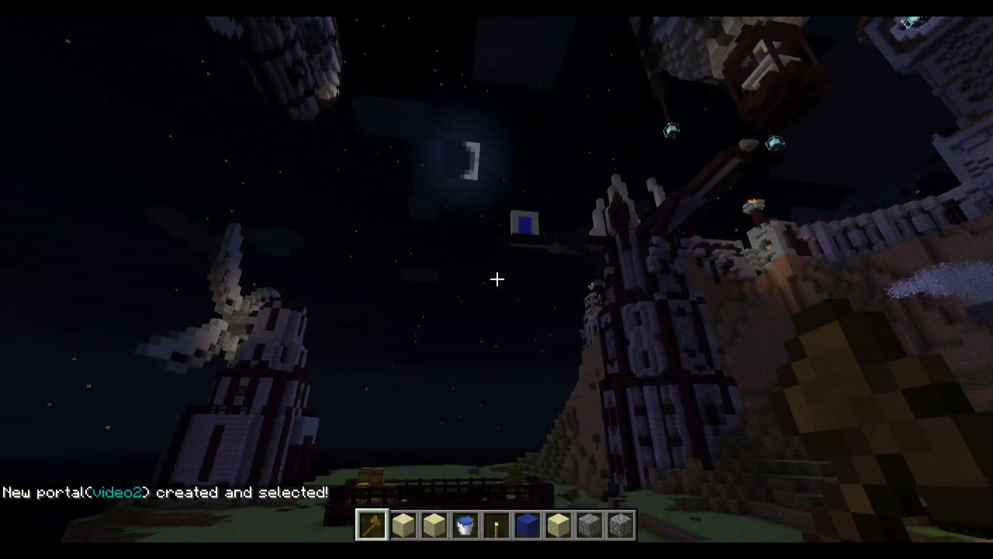
- Pour water from the bucket into the plaza's sandstone rim
{"action": "key", "text": "4"}
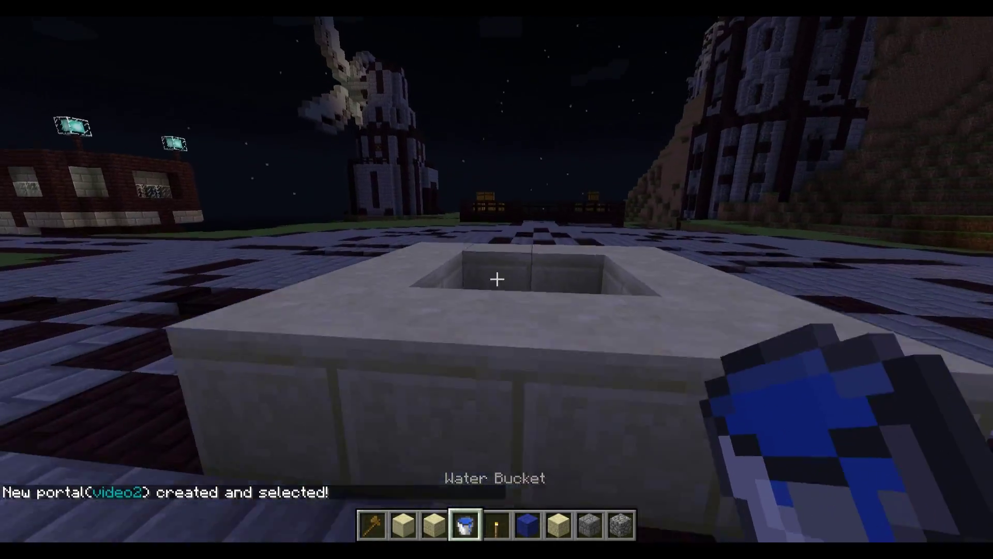
{"action": "right_click", "coordinate": [496, 280]}
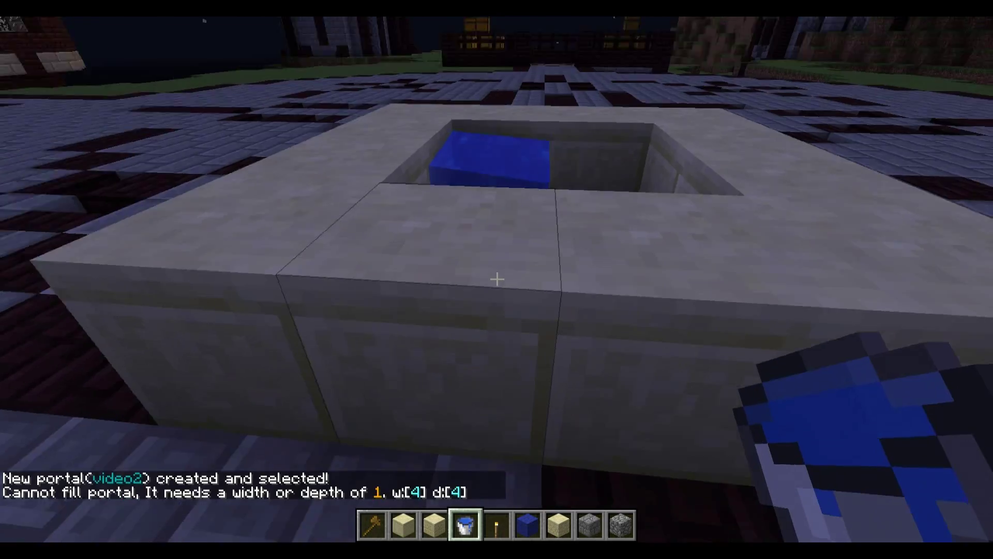
{"action": "key", "text": "w"}
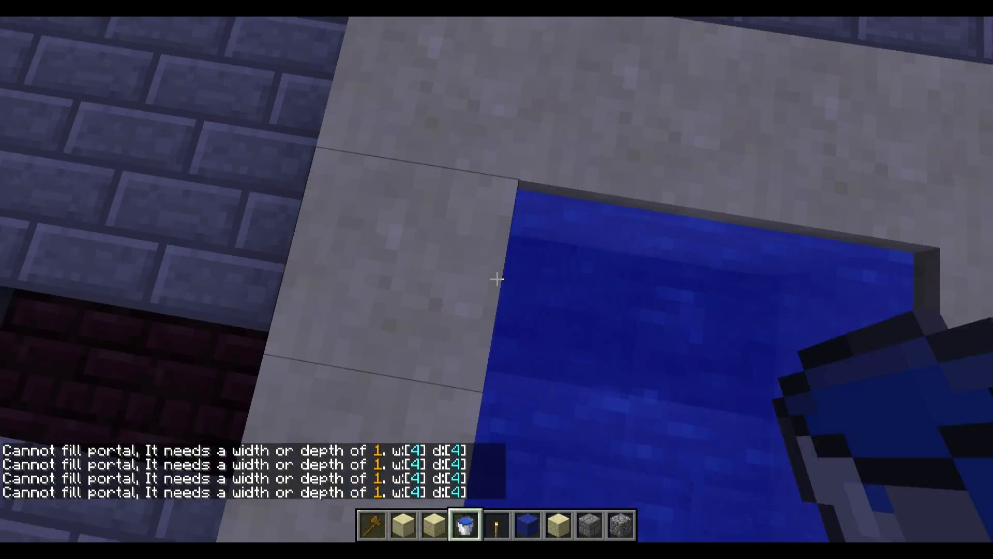
{"action": "key", "text": "s"}
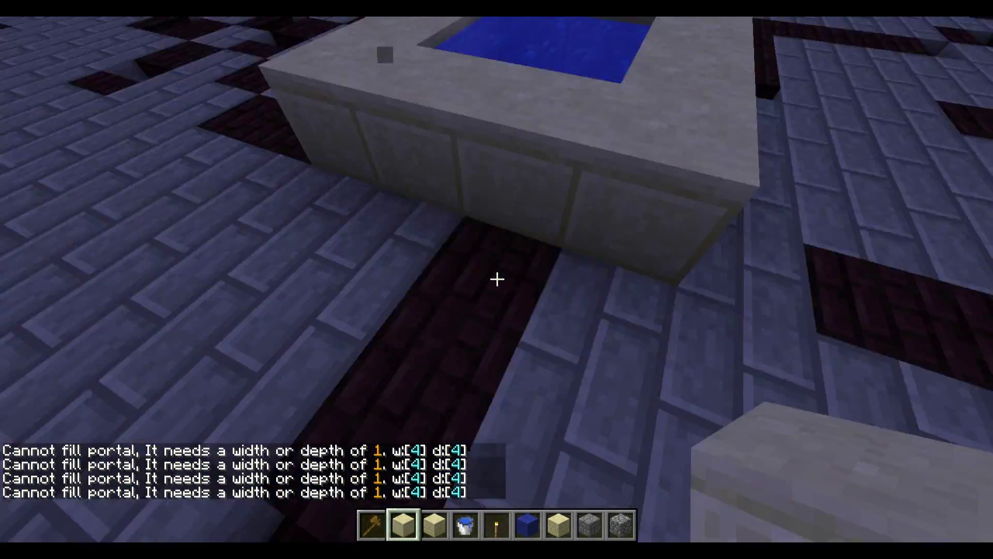
- Break and replace a front rim block, then switch back to the wooden axe
{"action": "left_click", "coordinate": [497, 280]}
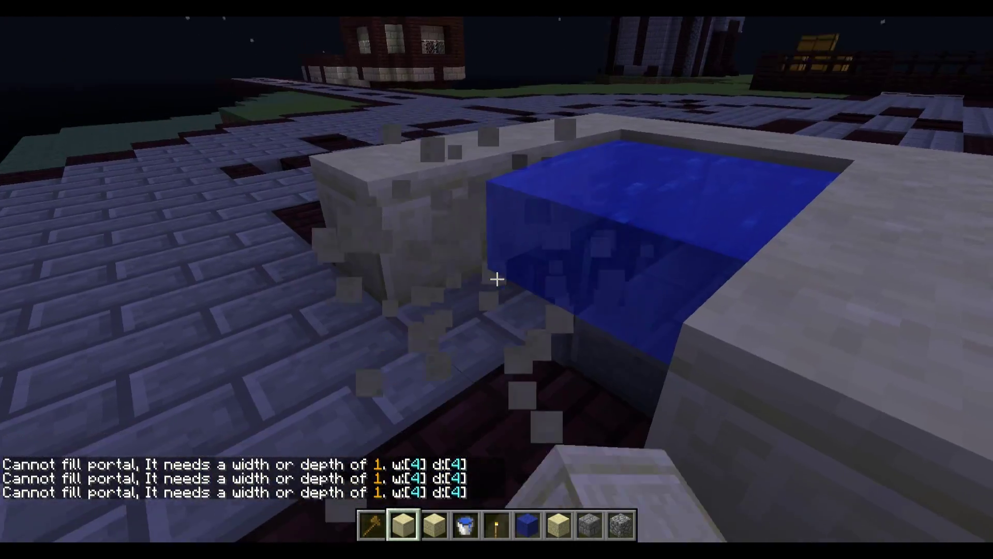
{"action": "right_click", "coordinate": [498, 279]}
{"action": "key", "text": "w"}
{"action": "key", "text": "1"}
{"action": "key", "text": "s"}
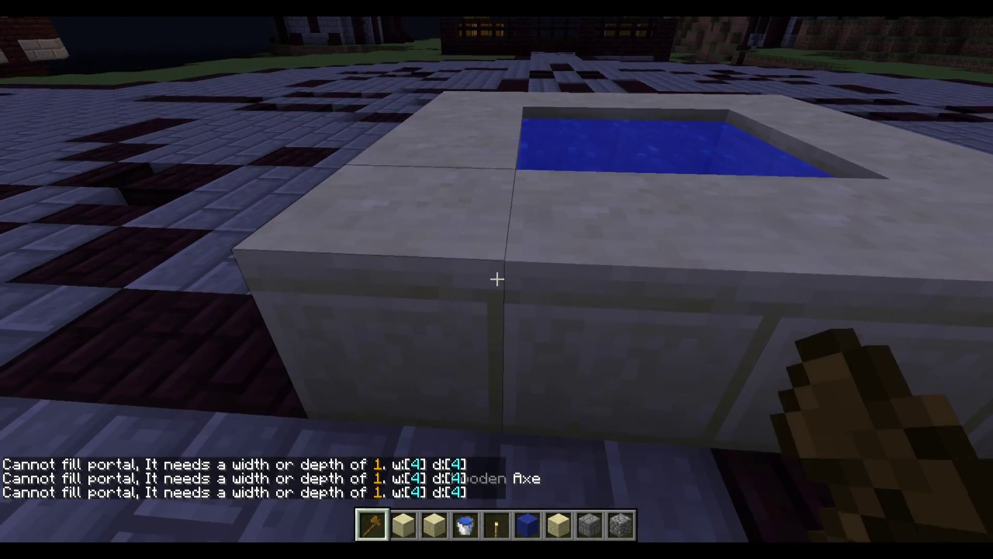
{"action": "key", "text": "t"}
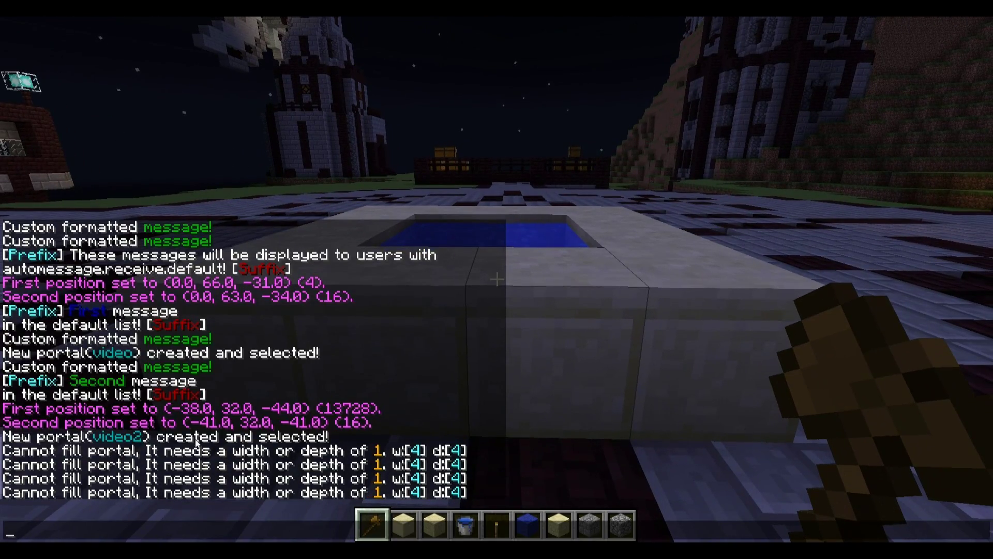
- Run /mvp modify destination p:video to point portal video2 at the first portal
{"action": "key", "text": "Escape"}
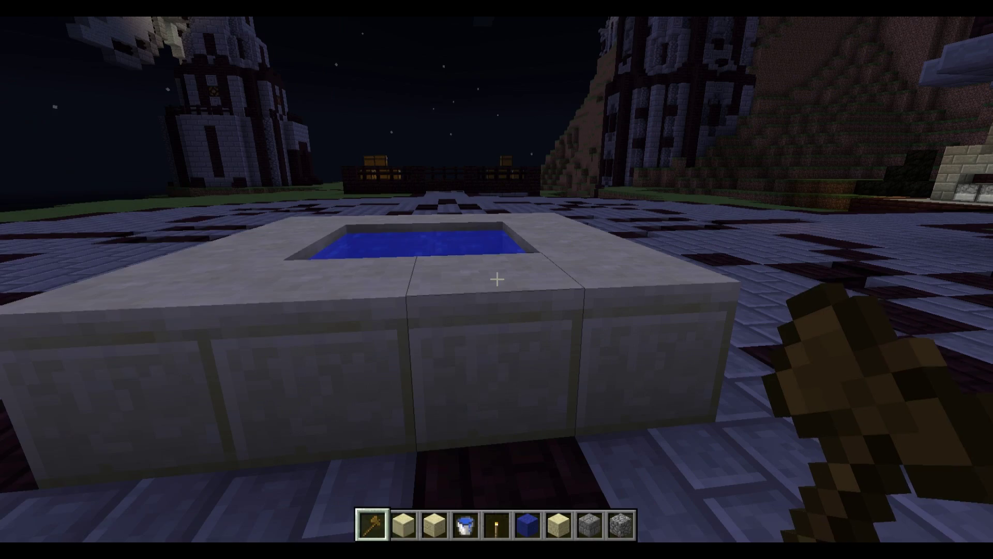
{"action": "key", "text": "t"}
{"action": "key", "text": "Escape"}
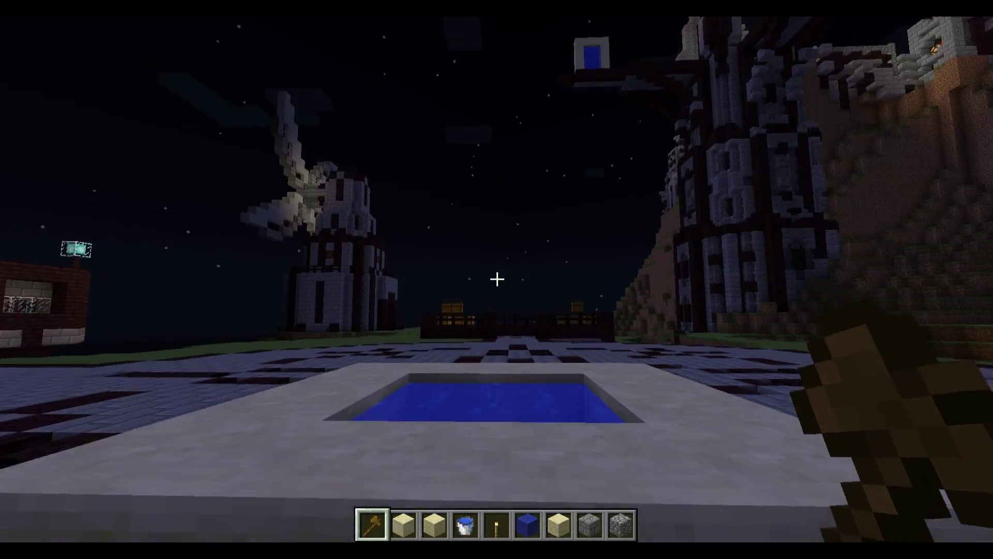
{"action": "key", "text": "5"}
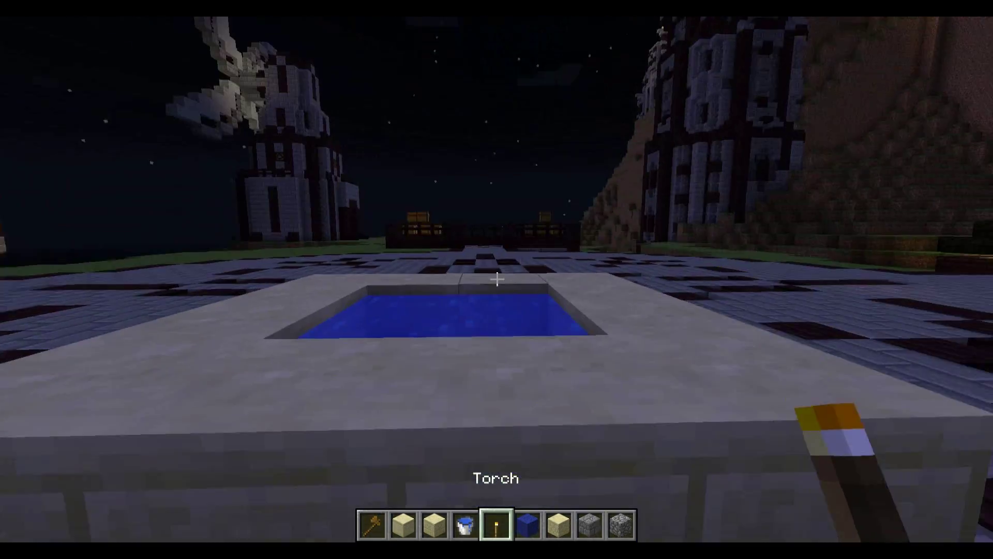
{"action": "key", "text": "slash"}
{"action": "type", "text": "mvp modify destination p:video"}
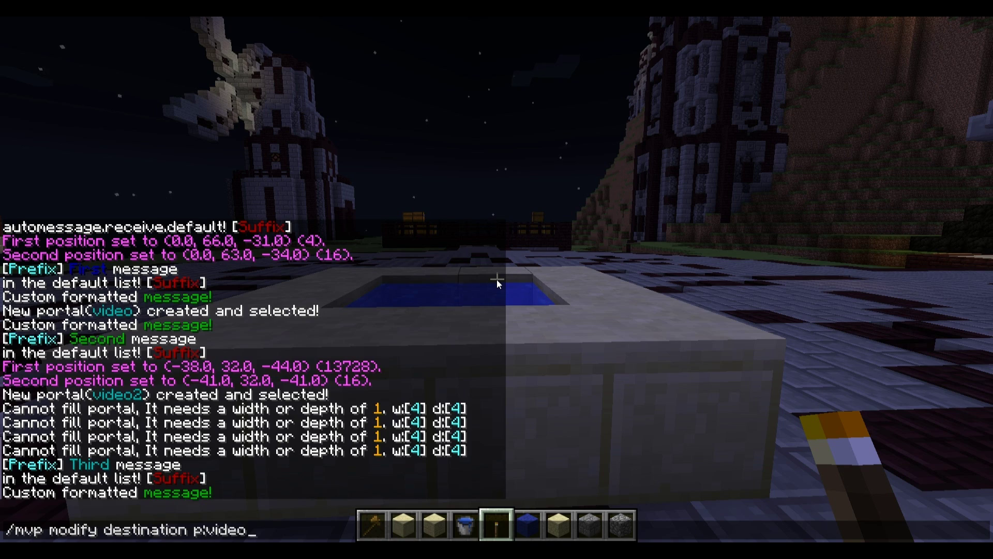
{"action": "key", "text": "Return"}
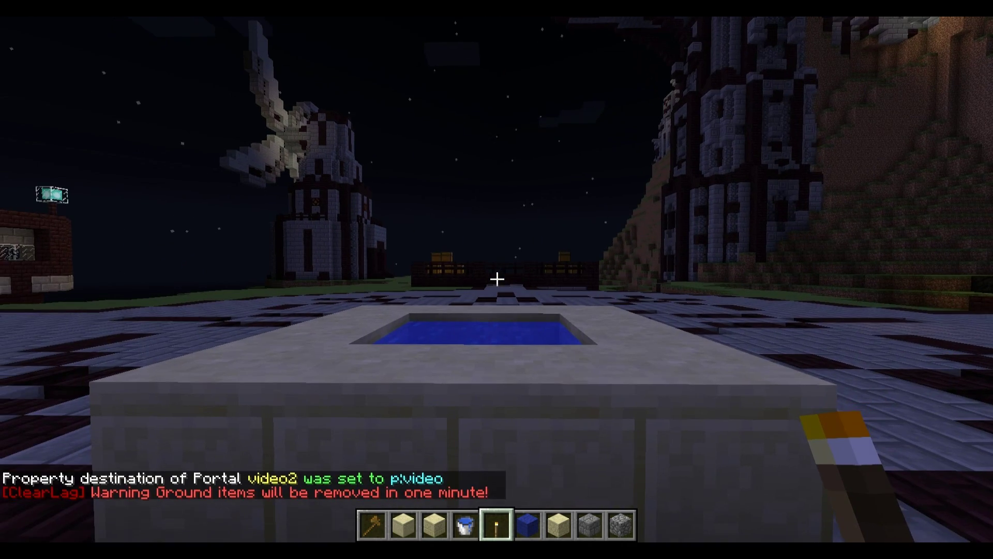
{"action": "key", "text": "t"}
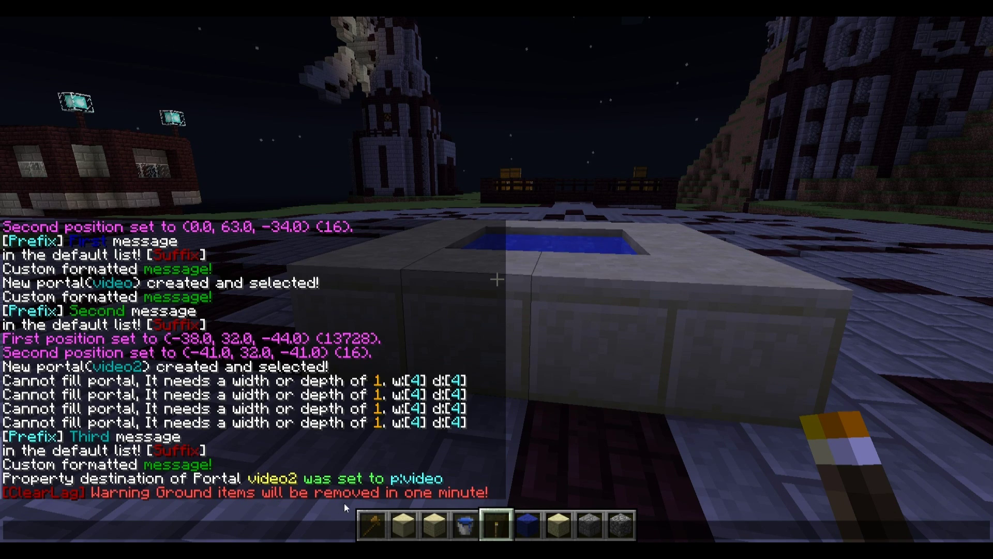
- Walk into the fountain pool portal to arrive at the rooftop water portal, then step out
{"action": "key", "text": "Escape"}
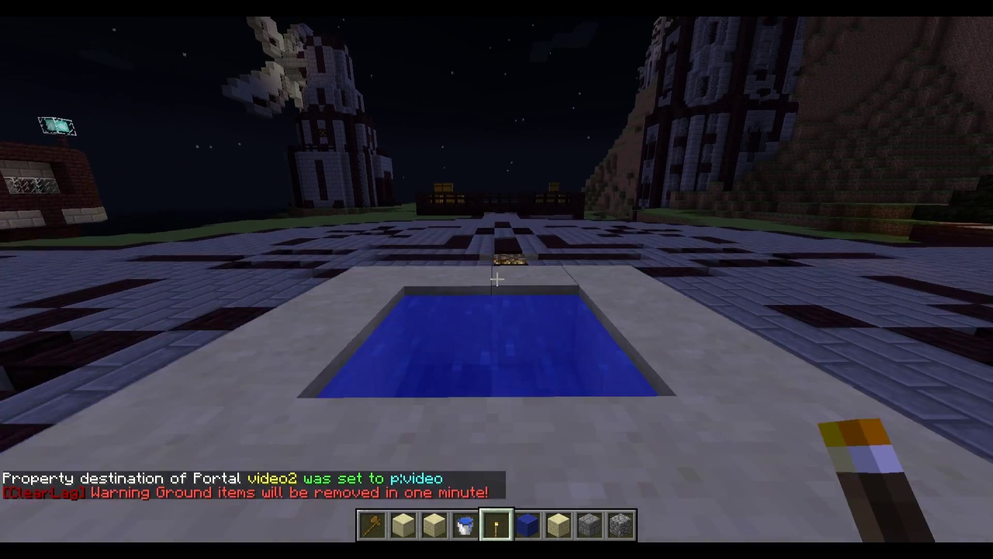
{"action": "key", "text": "w"}
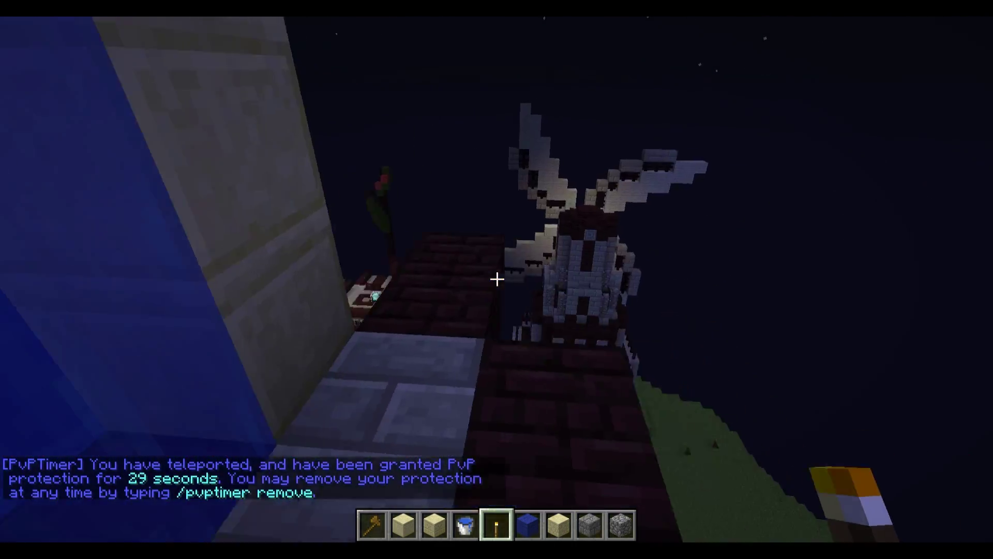
{"action": "key", "text": "w"}
{"action": "key", "text": "w"}
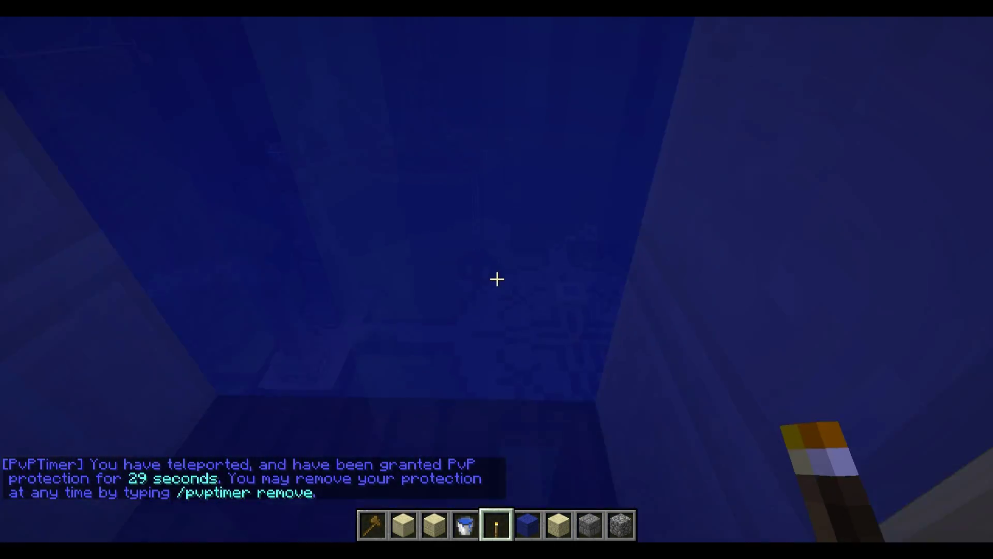
{"action": "key", "text": "1"}
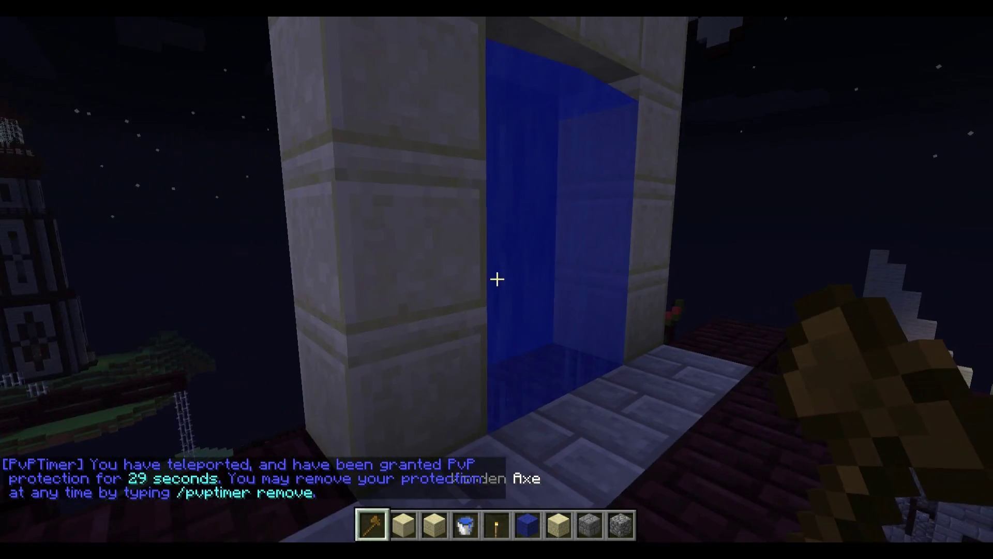
{"action": "key", "text": "3"}
{"action": "key", "text": "t"}
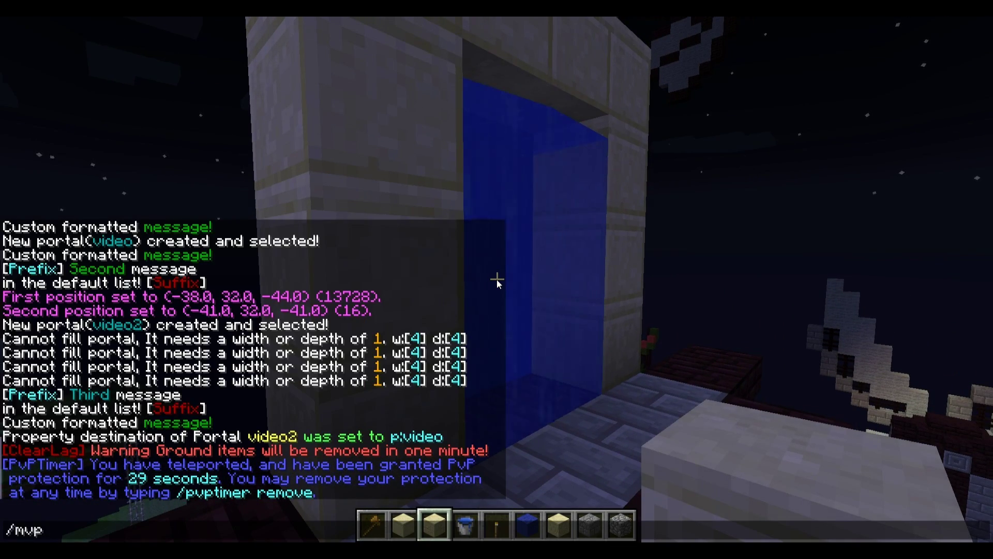
- Select portal video with /mvp select video and set its destination to p:video2
{"action": "type", "text": "/mvp select video"}
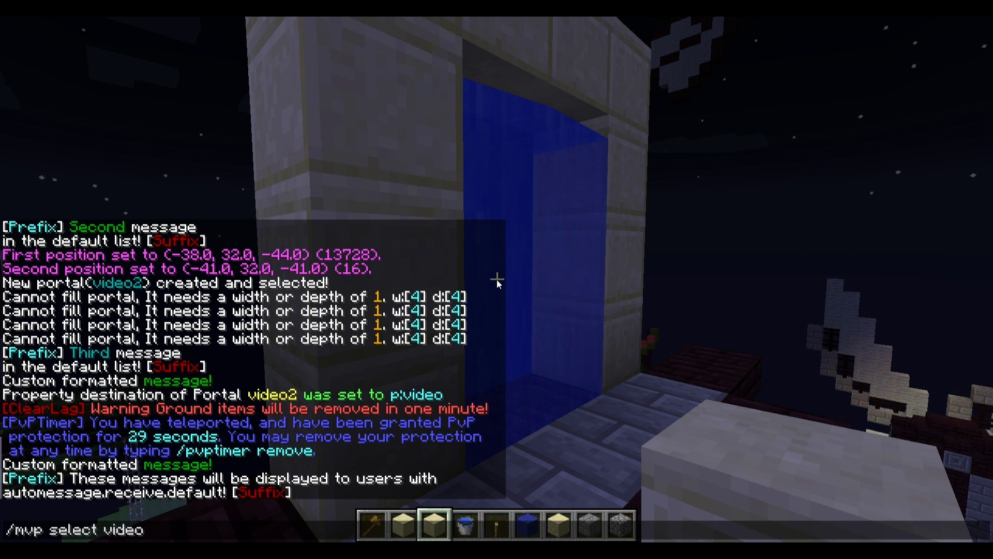
{"action": "key", "text": "Return"}
{"action": "key", "text": "t"}
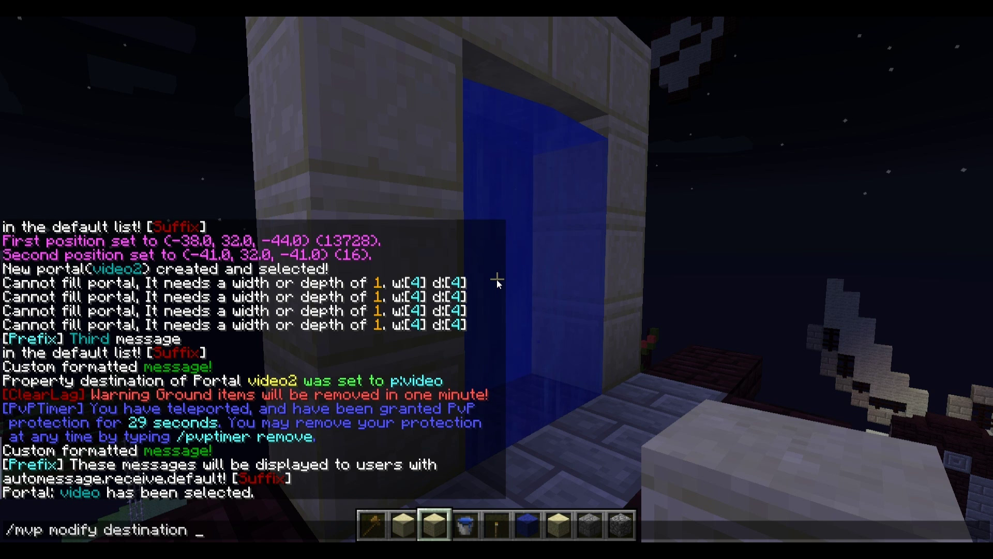
{"action": "type", "text": ":"}
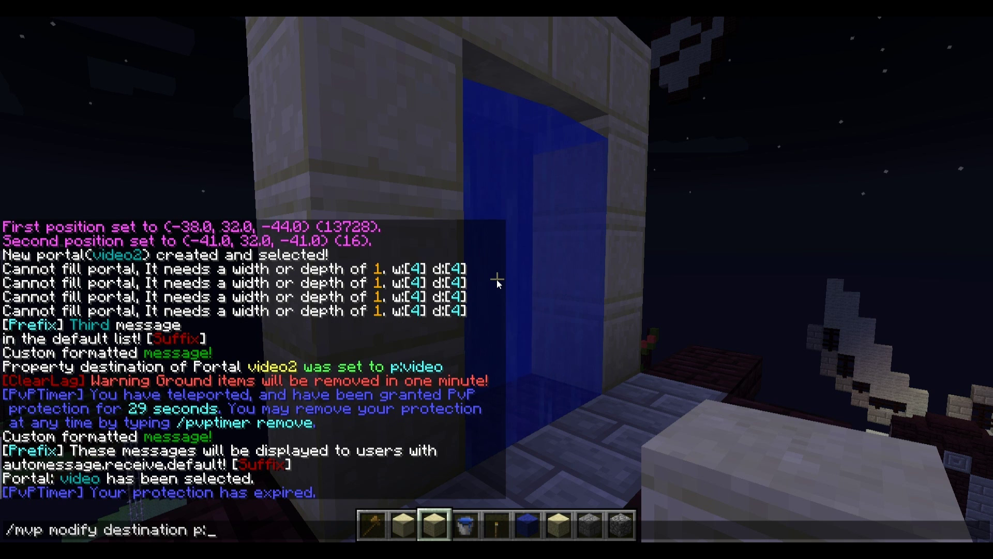
{"action": "type", "text": "video2"}
{"action": "key", "text": "Return"}
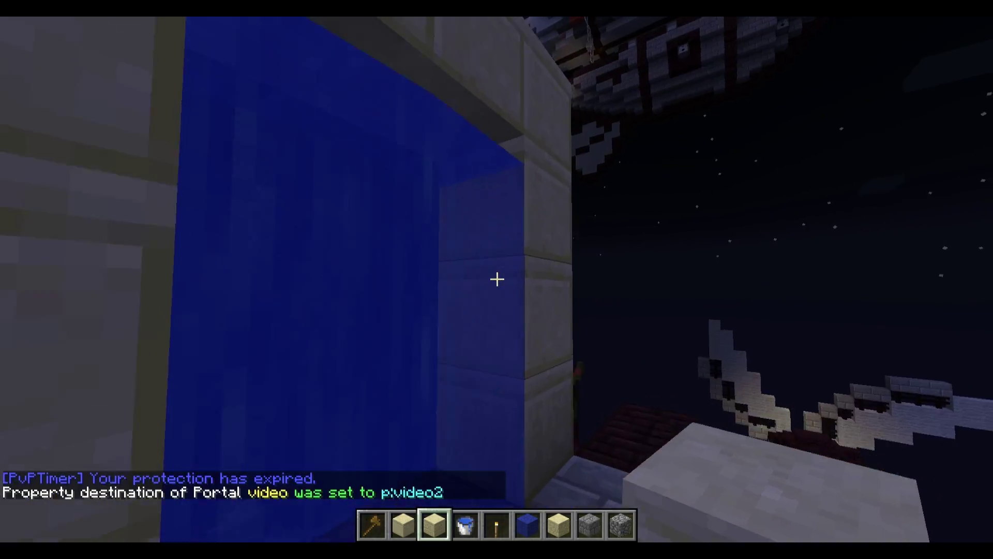
{"action": "key", "text": "w"}
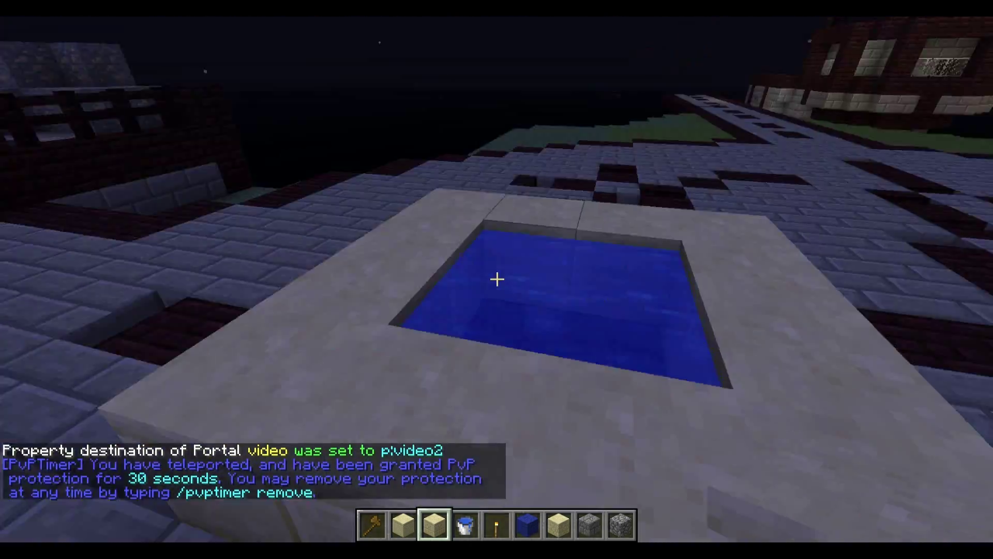
- Travel through the linked portals and back away from the fountain on the plaza
{"action": "key", "text": "w"}
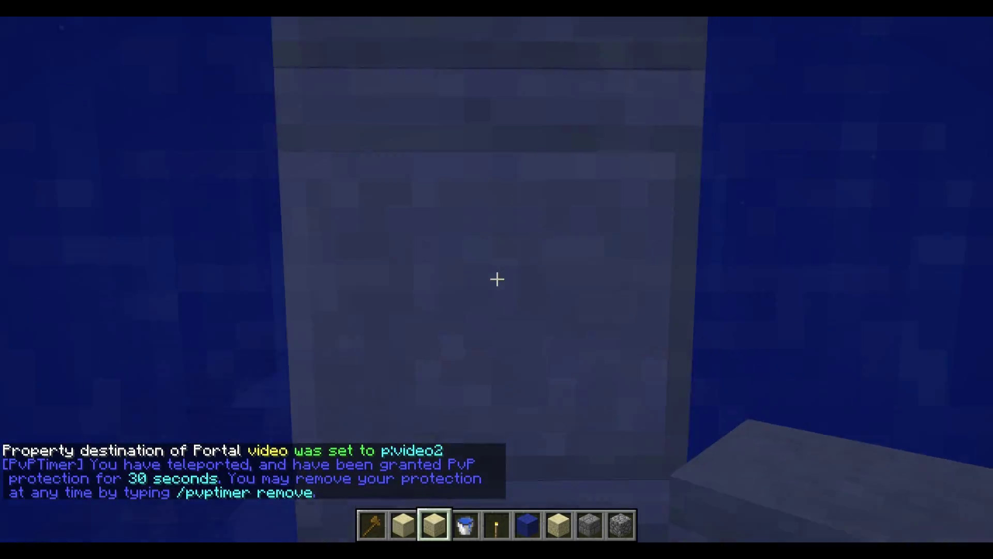
{"action": "key", "text": "w"}
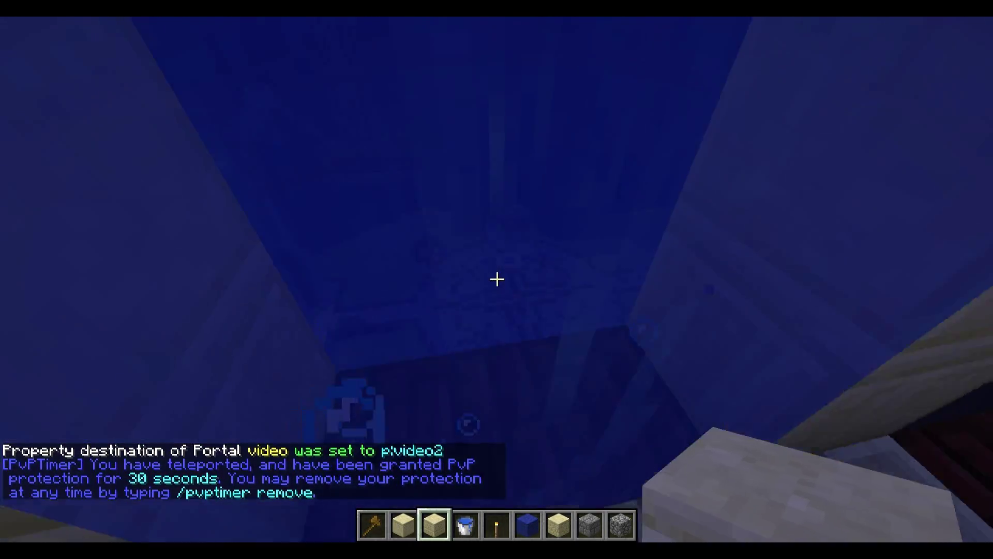
{"action": "key", "text": "s"}
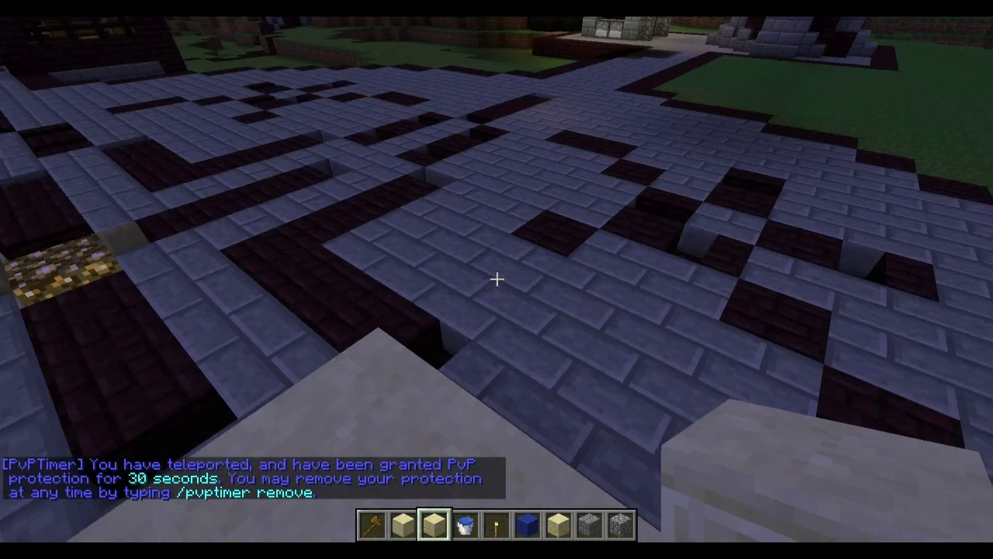
{"action": "key", "text": "s"}
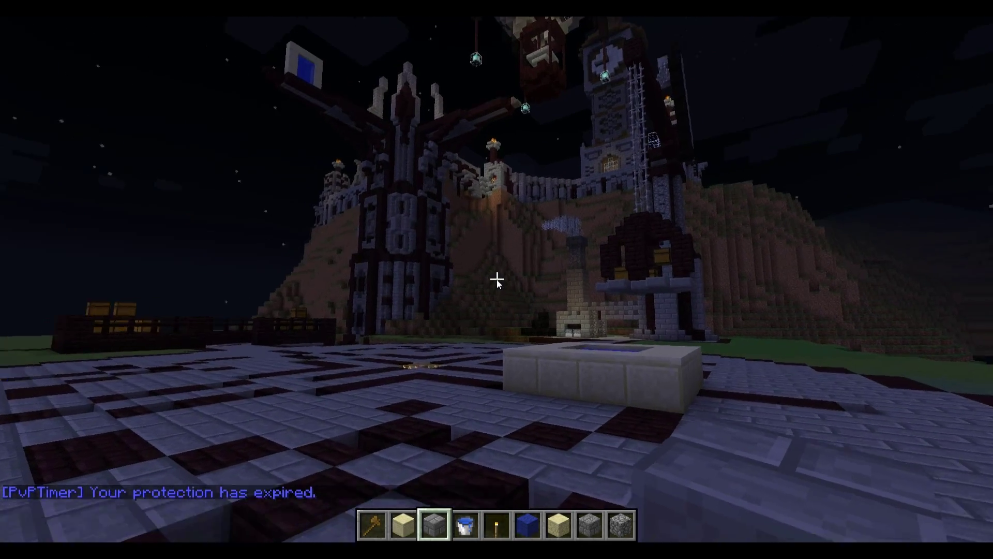
- Teleport to the video portal with /mvtp p:video and hold the sandstone blocks
{"action": "key", "text": "t"}
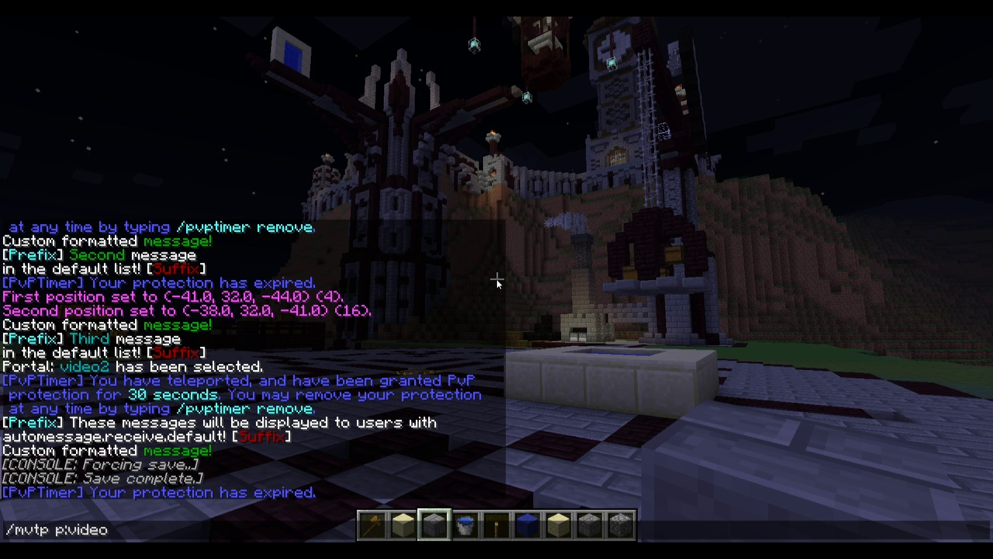
{"action": "type", "text": "/mvtp p:video"}
{"action": "key", "text": "Return"}
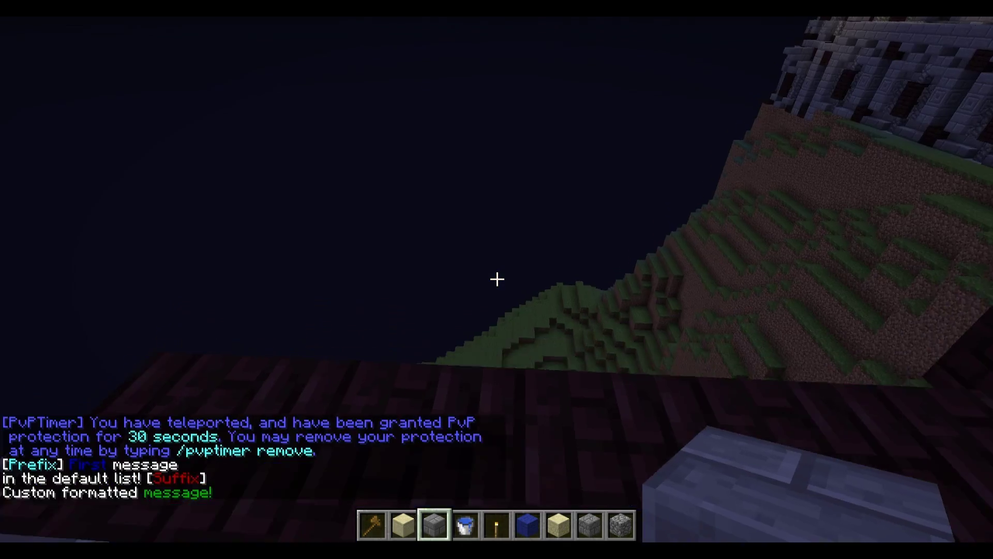
{"action": "key", "text": "2"}
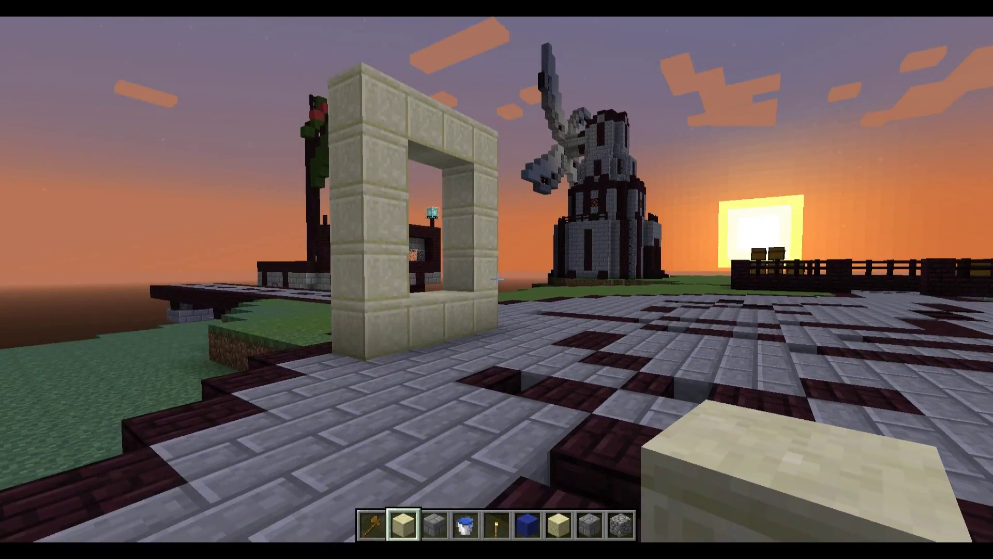
- Remove portals video, video2 and video3 with /mvp remove, then break the upright sandstone frame blocks
{"action": "key", "text": "t"}
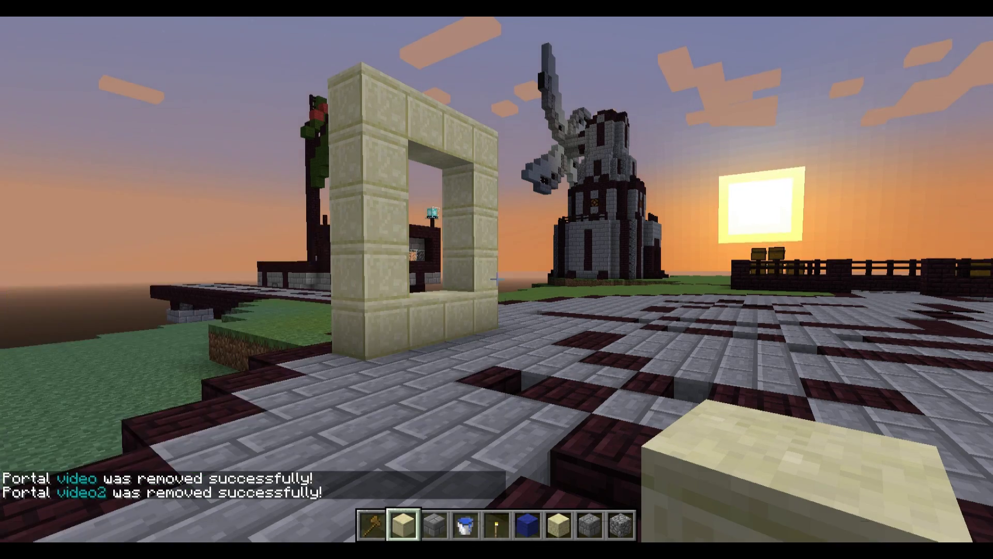
{"action": "key", "text": "w"}
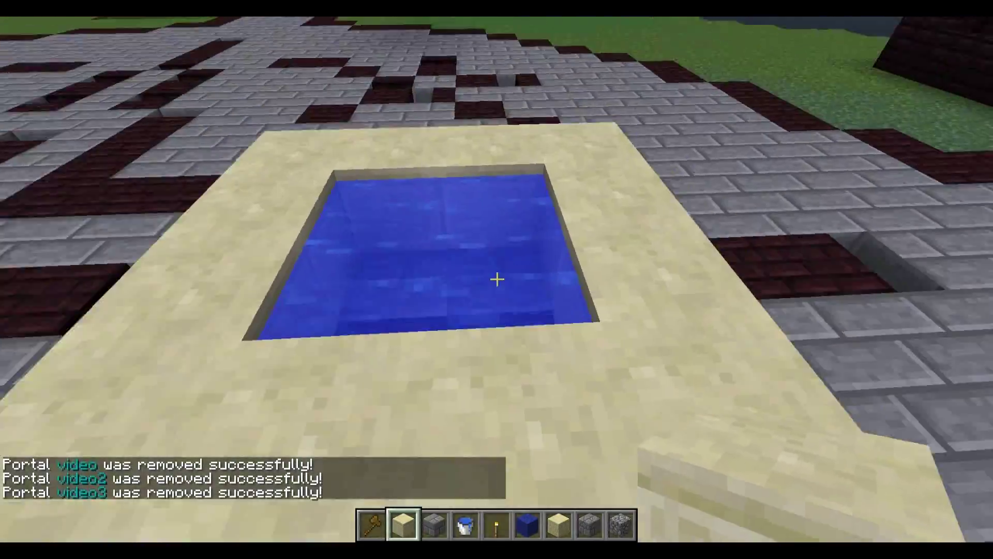
{"action": "key", "text": "w"}
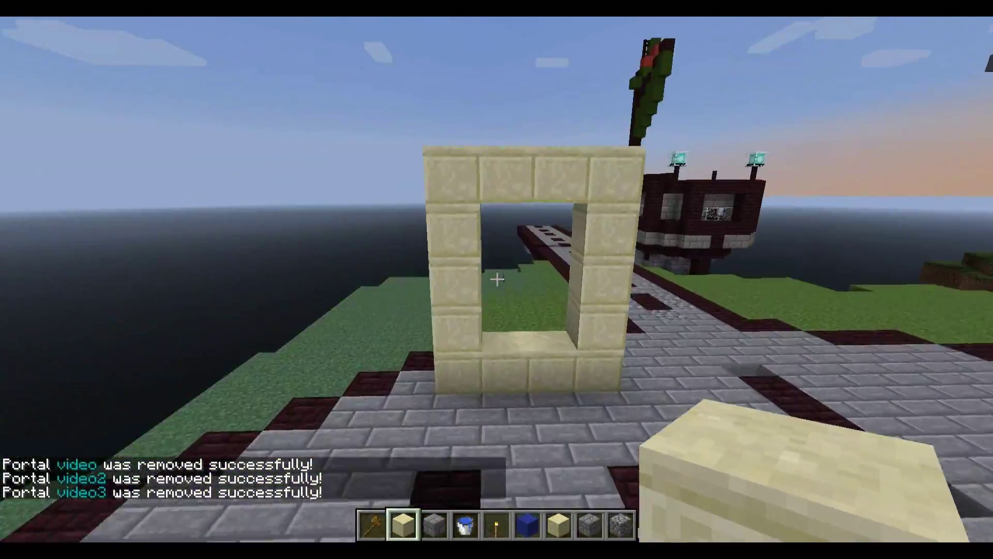
{"action": "key", "text": "w"}
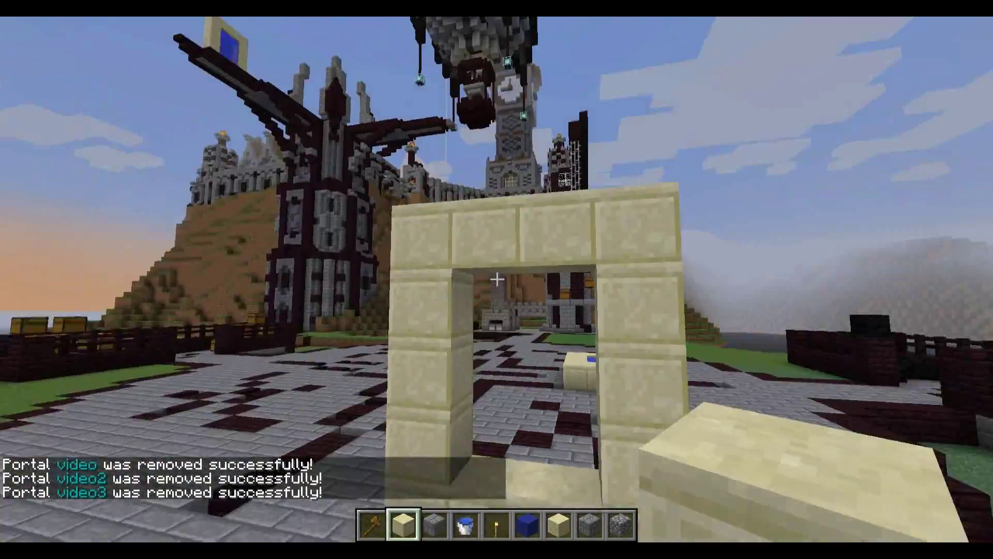
{"action": "left_click", "coordinate": [497, 279]}
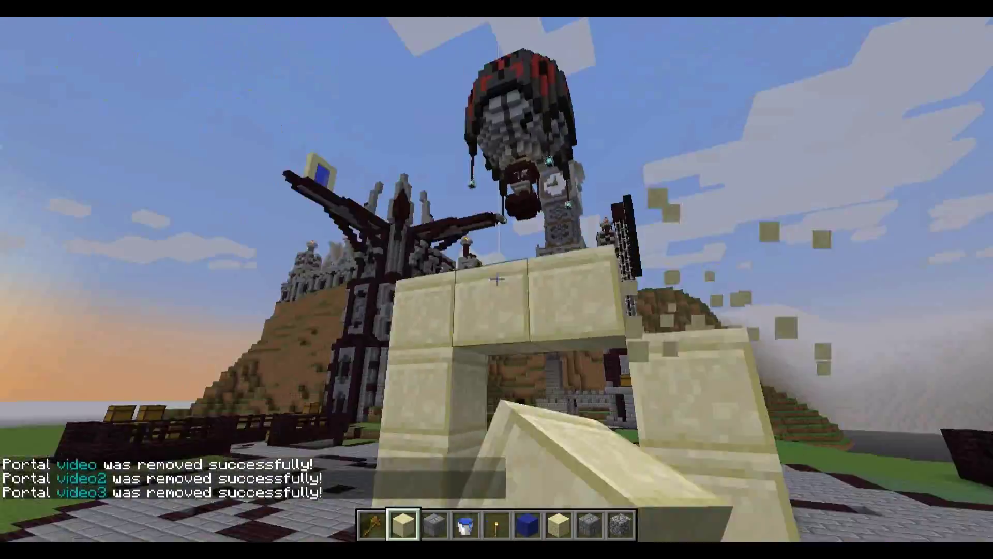
{"action": "left_click", "coordinate": [497, 280]}
{"action": "left_click", "coordinate": [497, 280]}
{"action": "left_click", "coordinate": [497, 279]}
{"action": "left_click", "coordinate": [498, 279]}
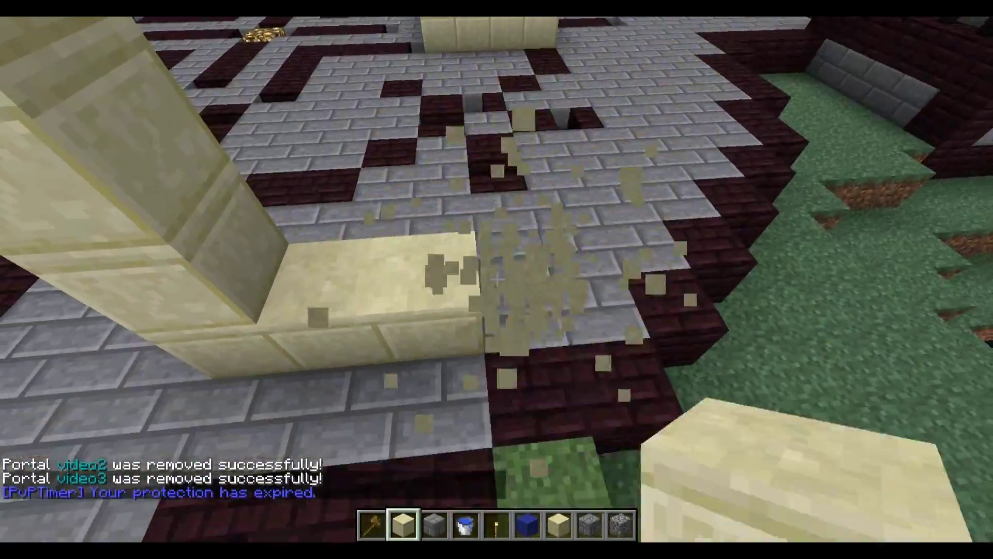